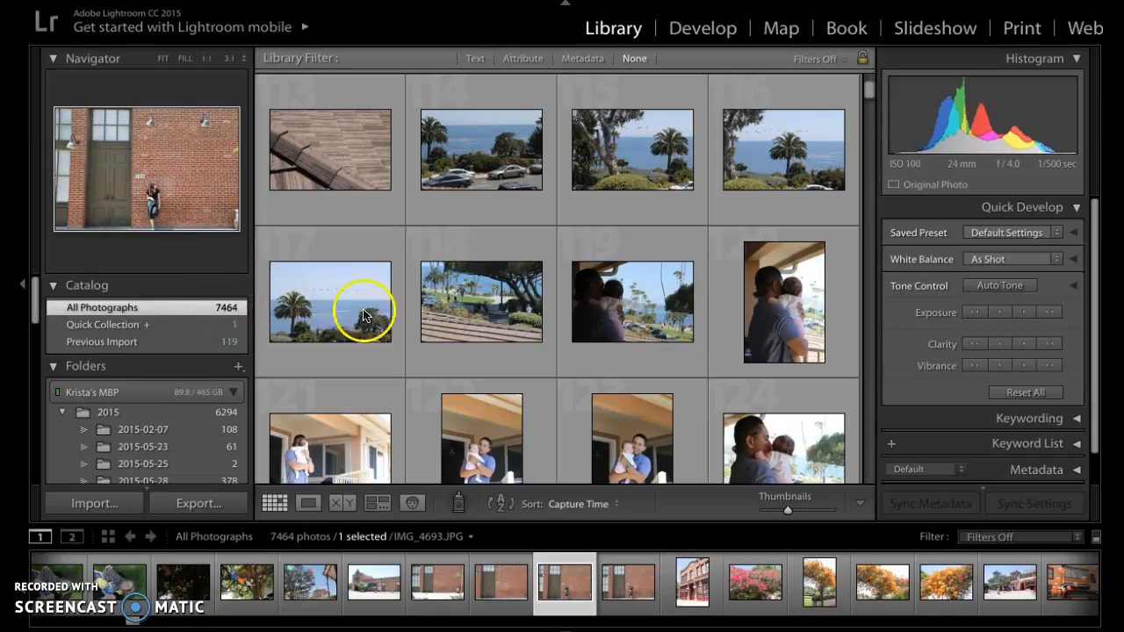
Step: Scroll through the catalog grid and folder list, and open the 2015-06-15 folder to browse its photos
scroll(431, 302, "down", 2)
scroll(431, 301, "down", 6)
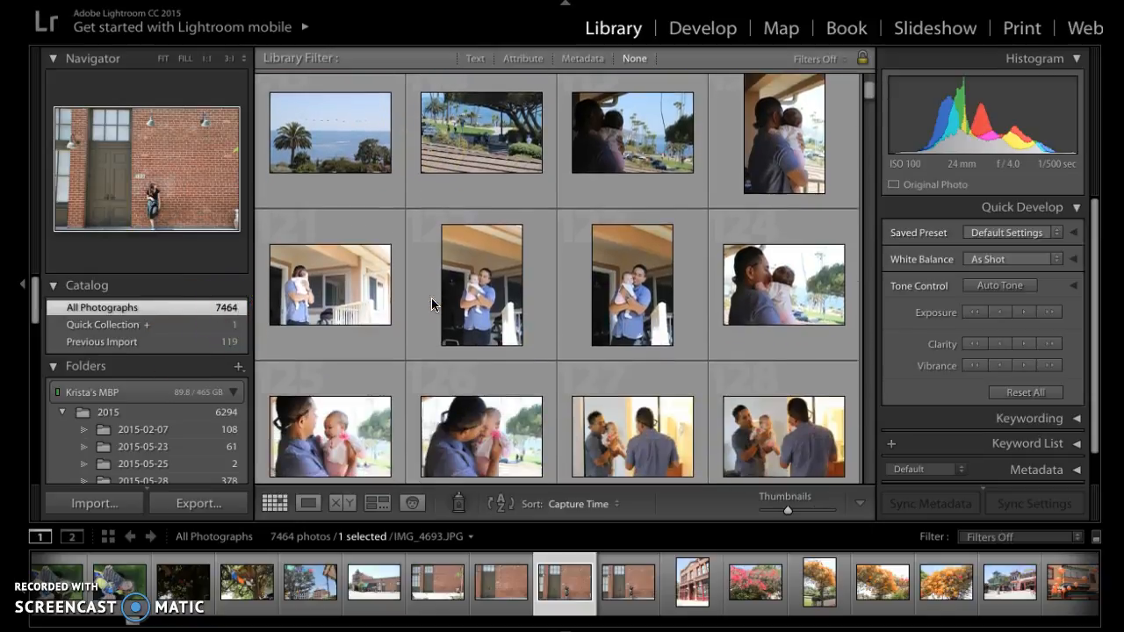
scroll(431, 297, "down", 4)
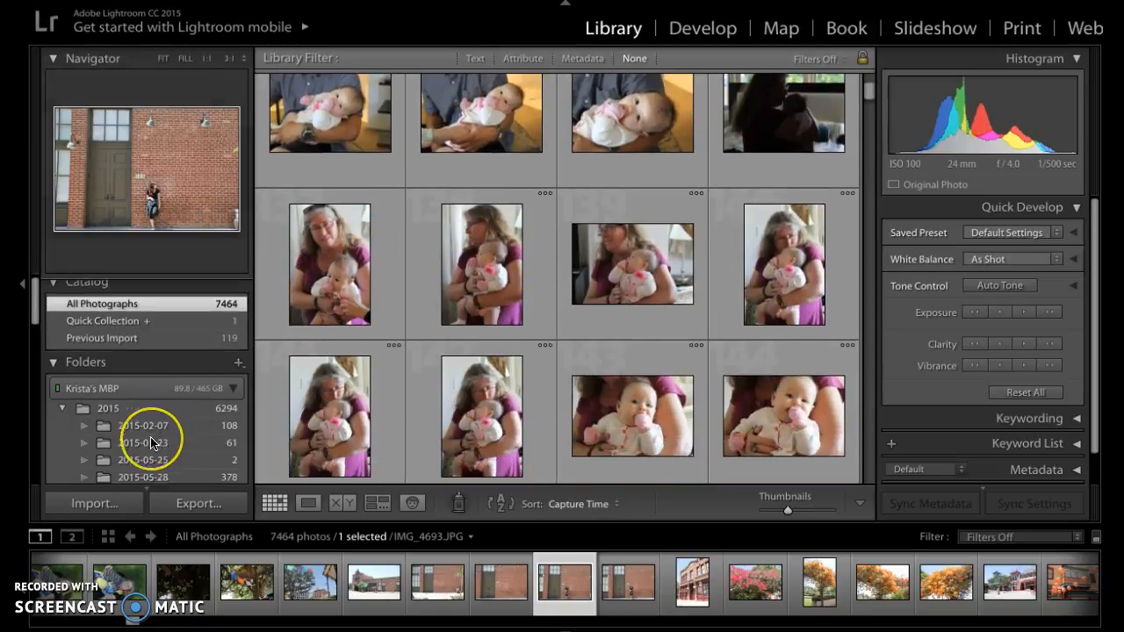
scroll(145, 439, "down", 3)
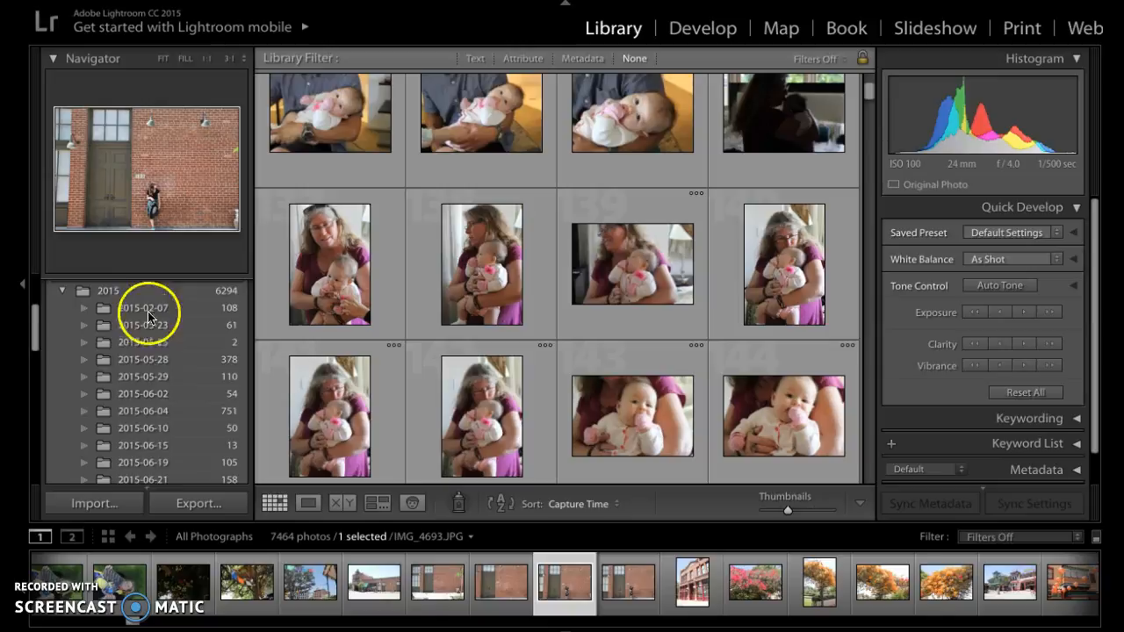
scroll(144, 456, "down", 1)
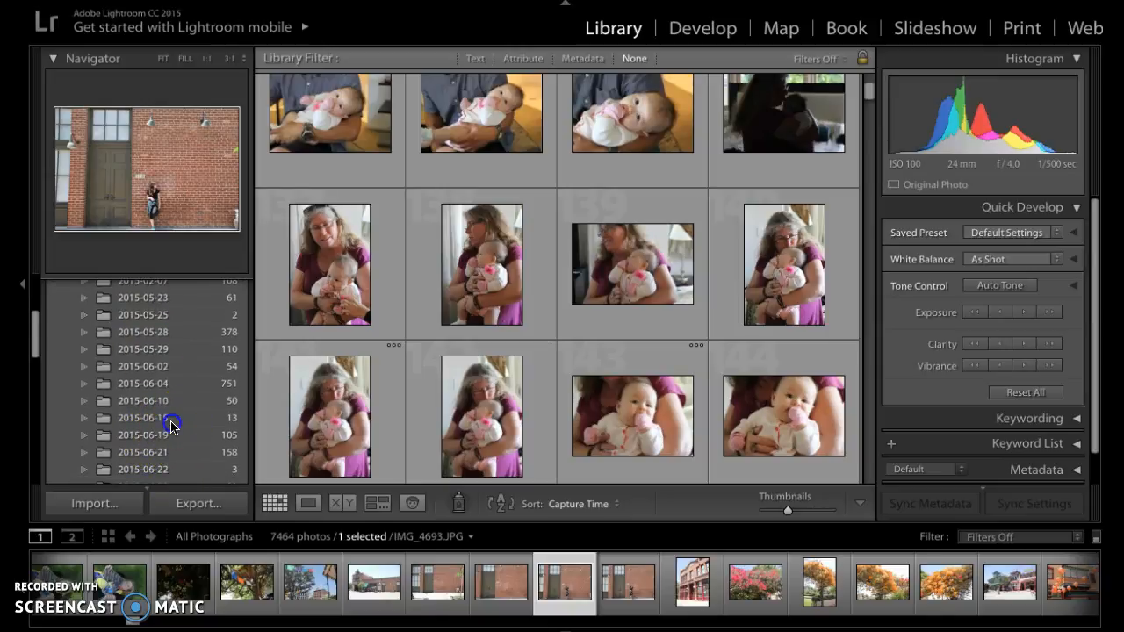
left_click(170, 425)
scroll(365, 337, "down", 2)
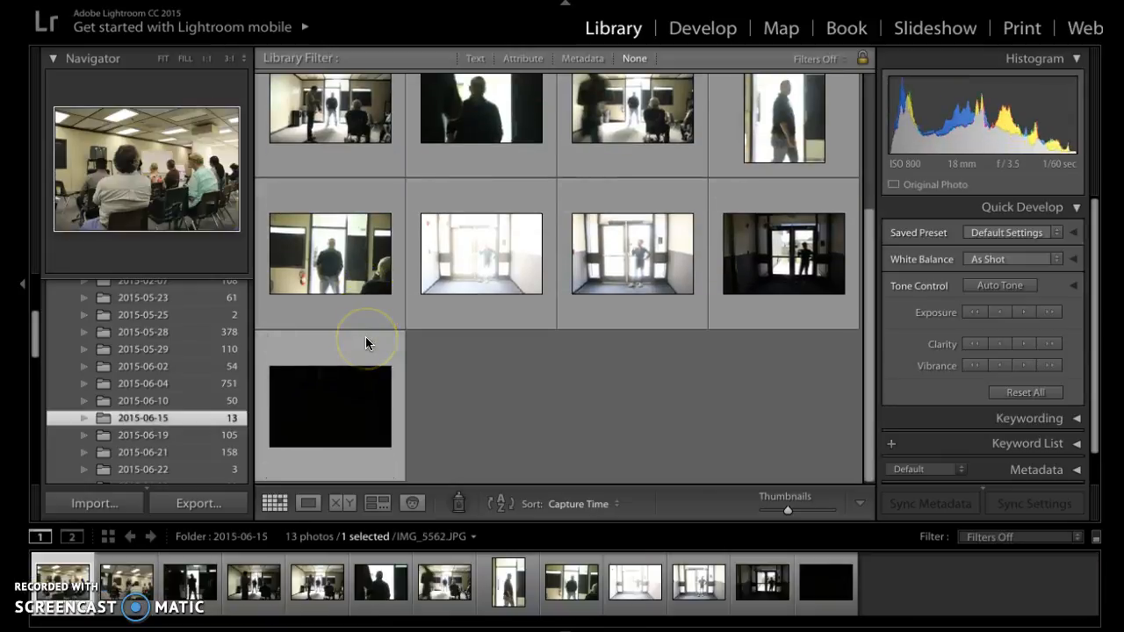
scroll(365, 338, "up", 3)
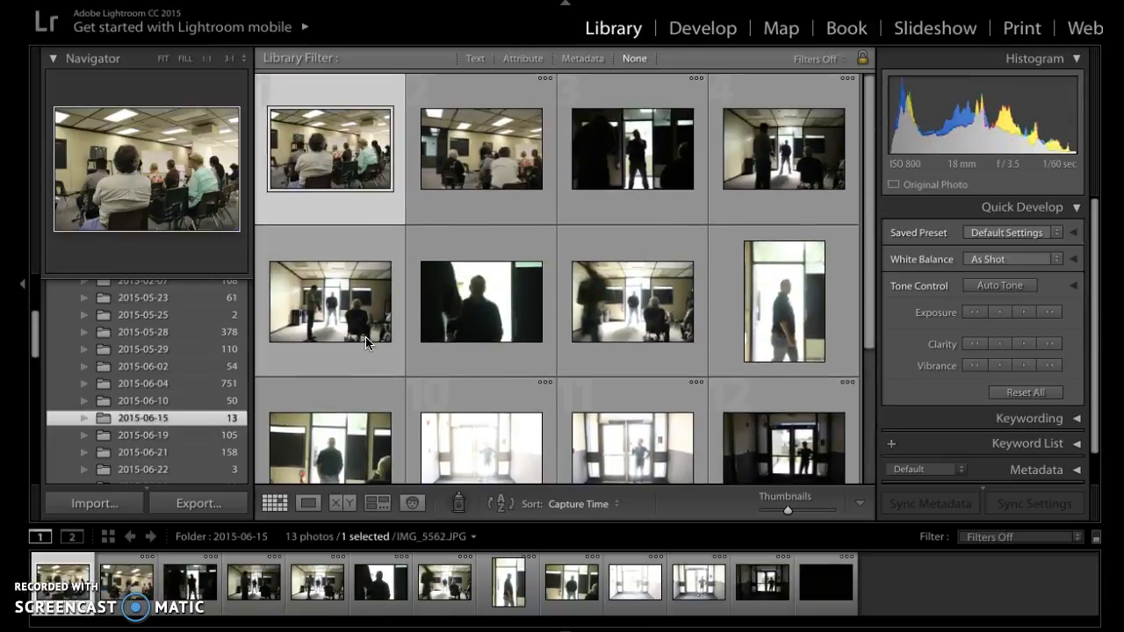
Step: Open the 2015-06-02 folder and view the brick wall photo of the woman in Loupe view
left_click(167, 367)
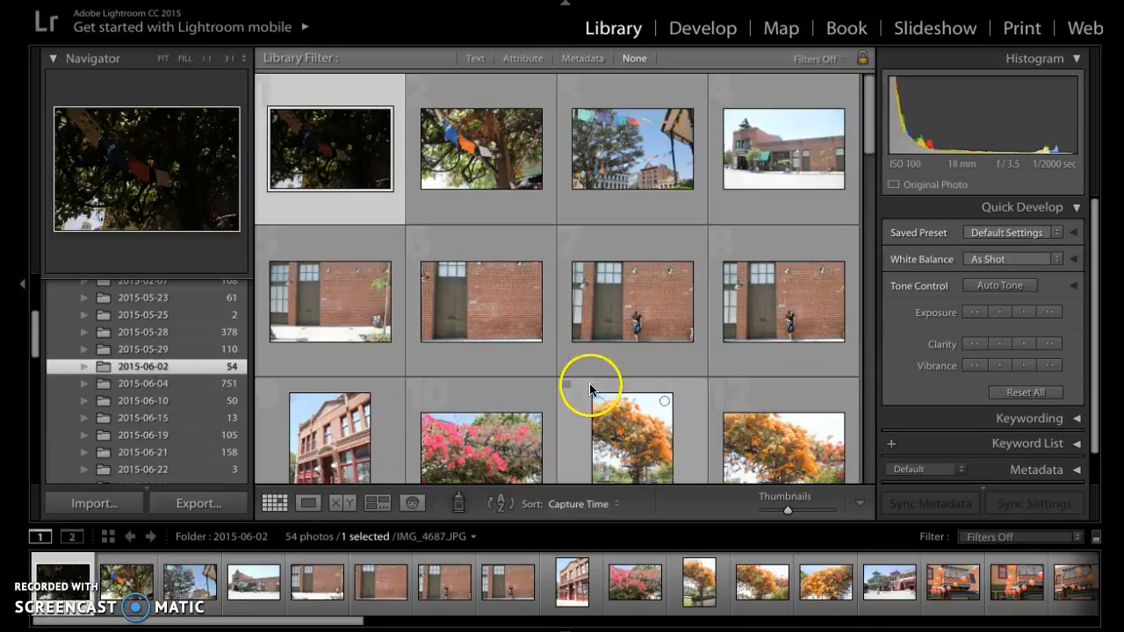
left_click(632, 316)
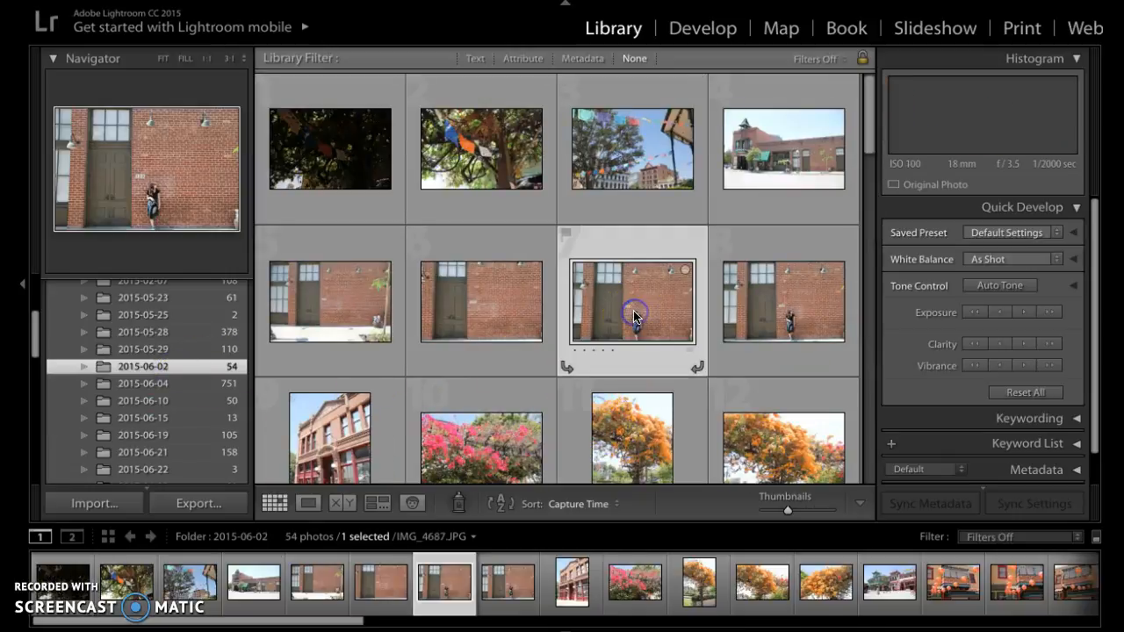
double_click(632, 321)
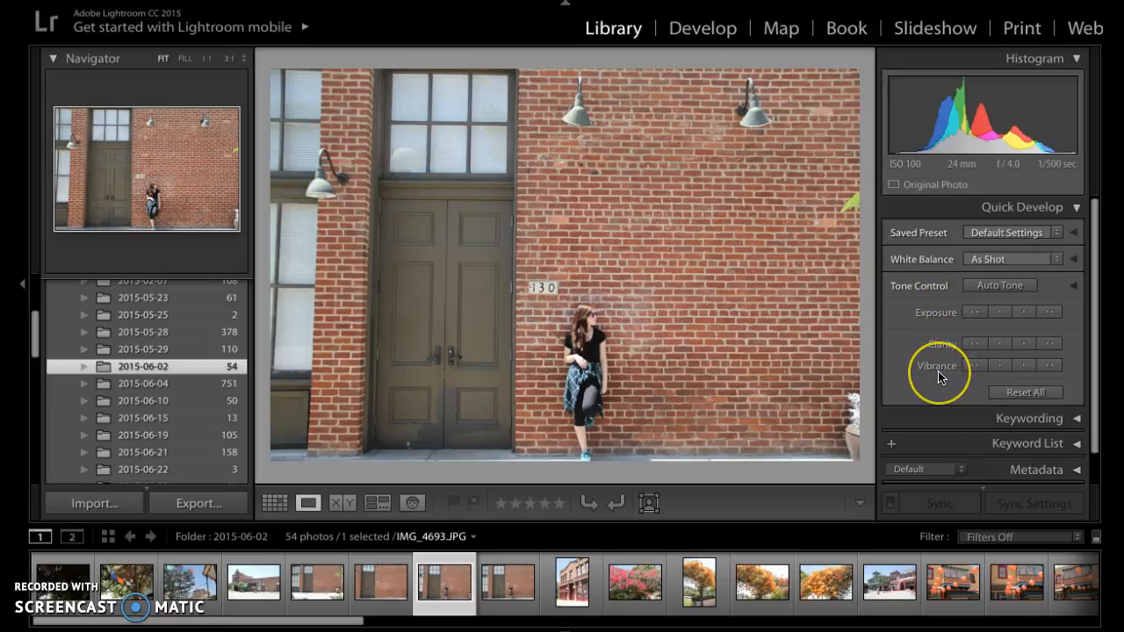
Step: Adjust the photo's exposure, clarity and vibrance using the Quick Develop step buttons
left_click(1002, 316)
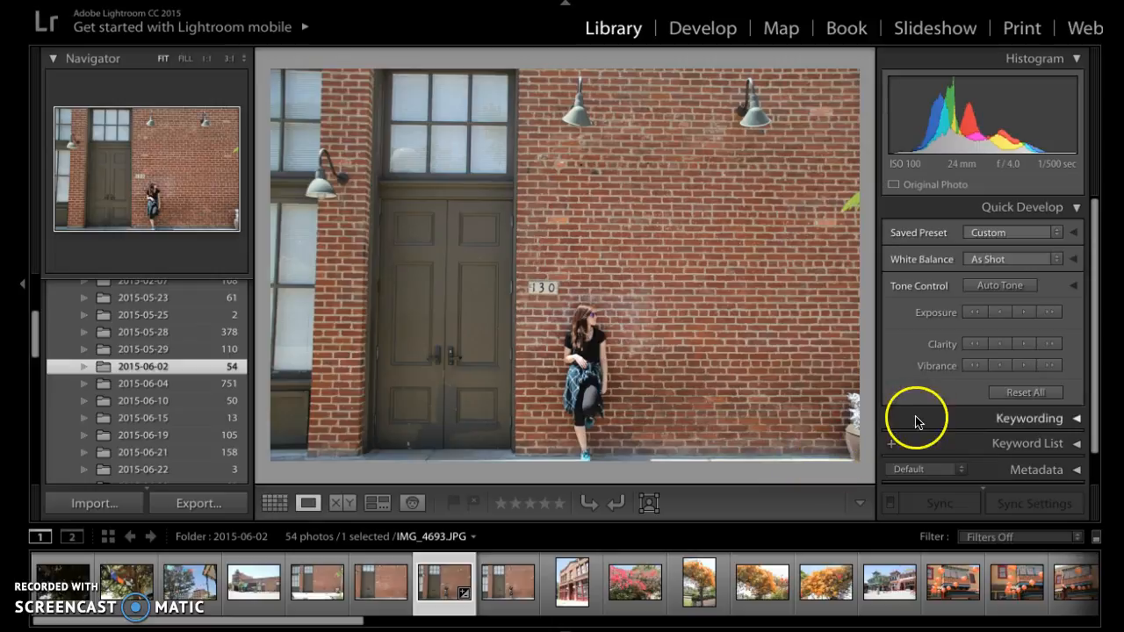
left_click(1051, 344)
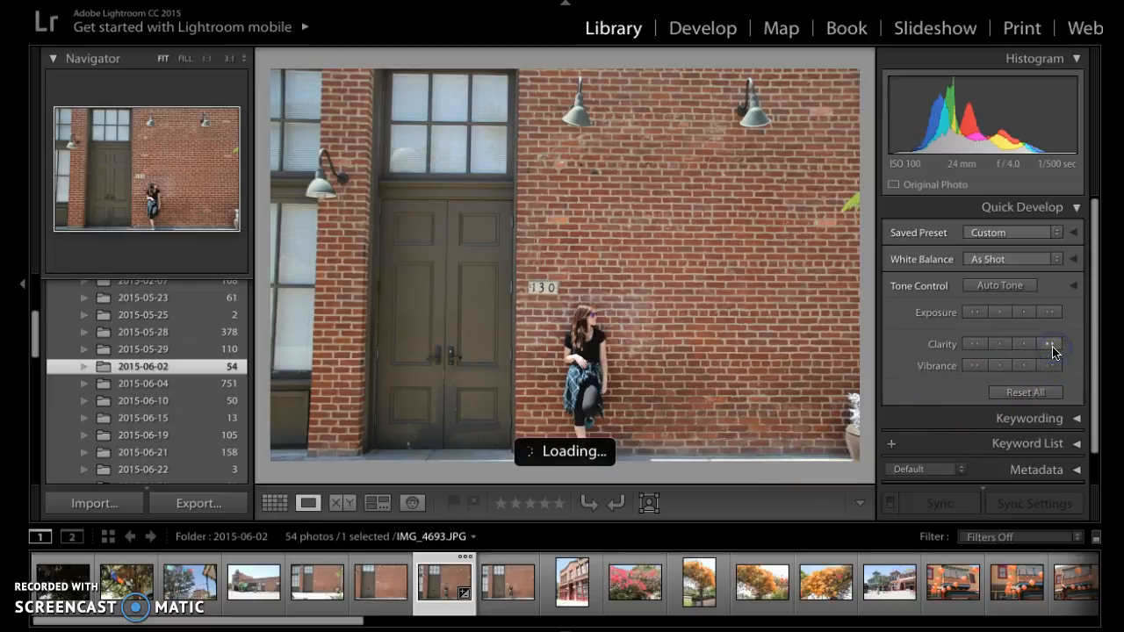
left_click(1048, 365)
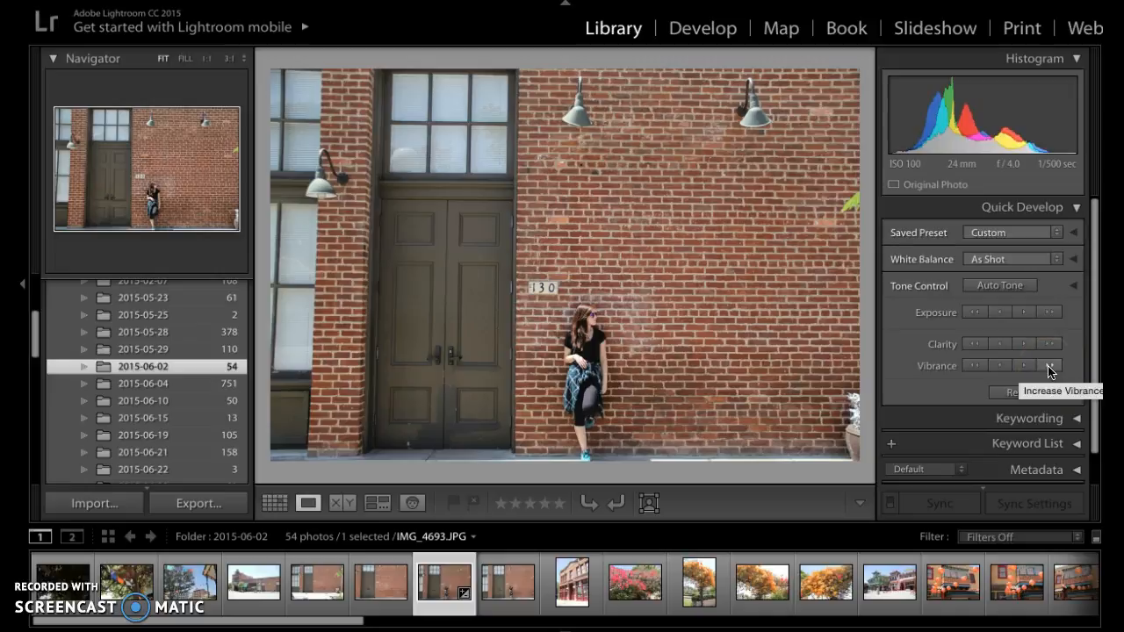
left_click(1048, 365)
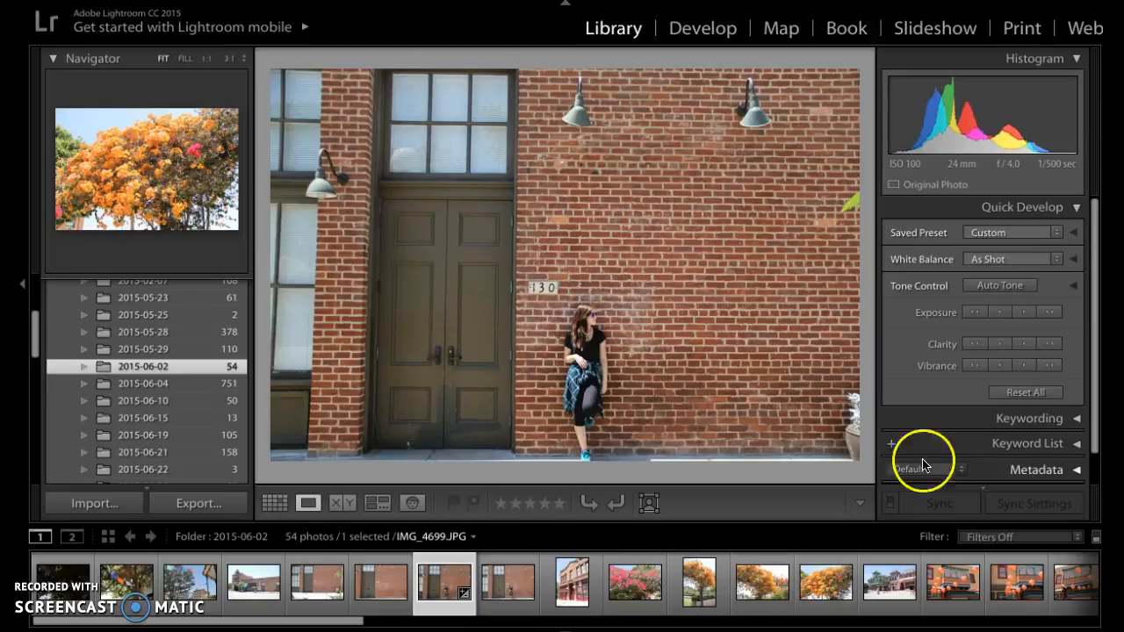
left_click(1052, 366)
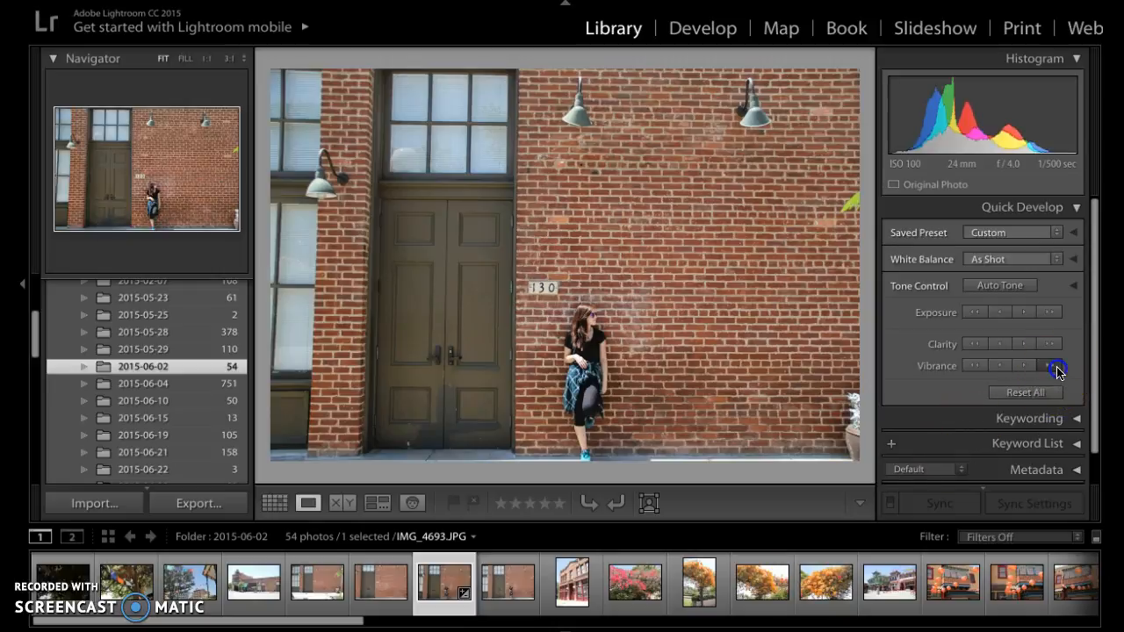
left_click(1002, 366)
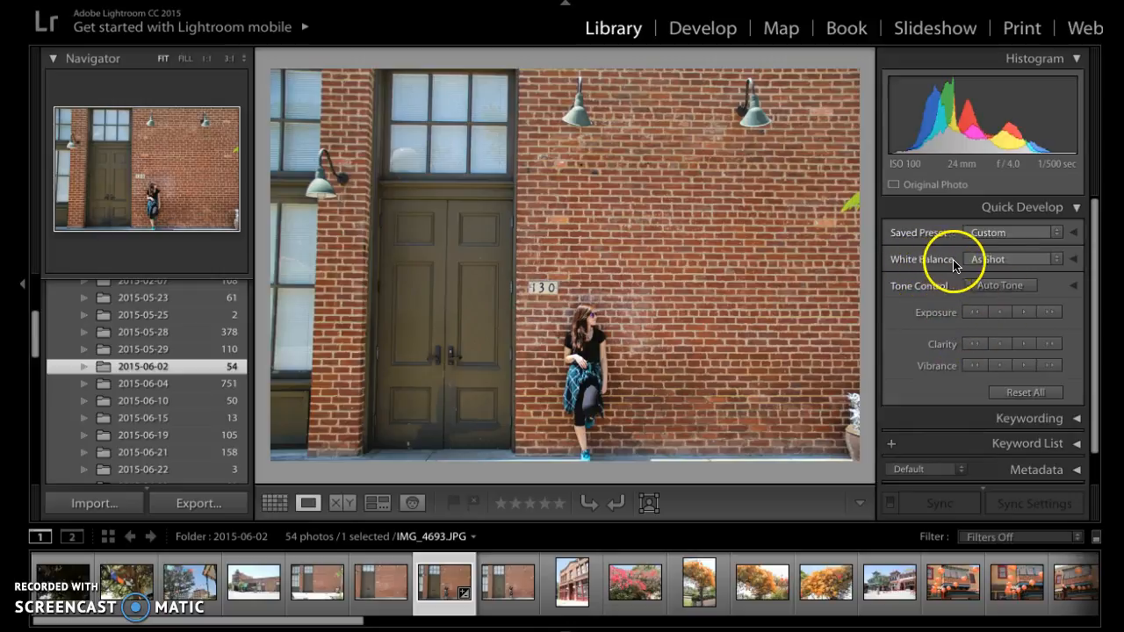
Step: Try setting the photo's white balance to Auto and undo the change
left_click(1057, 260)
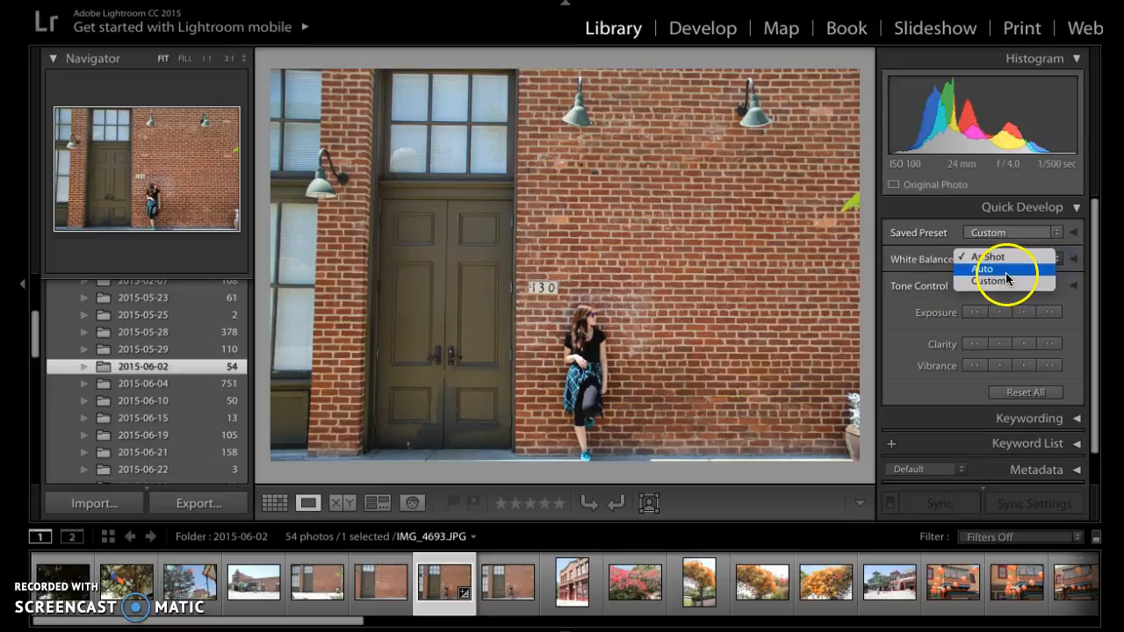
left_click(1007, 274)
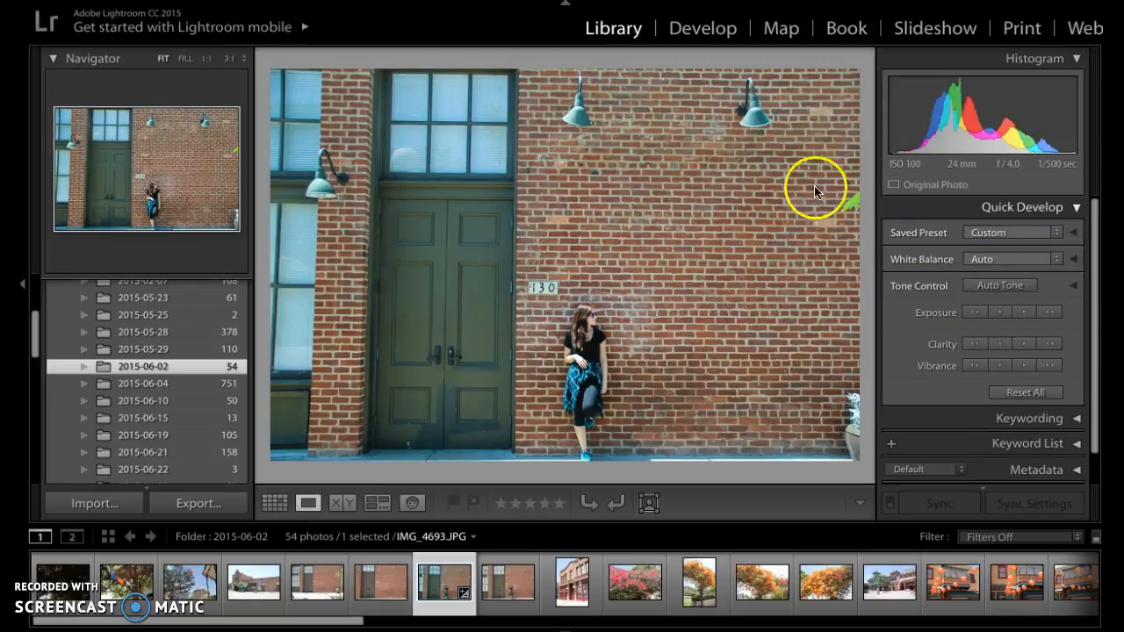
left_click(179, 0)
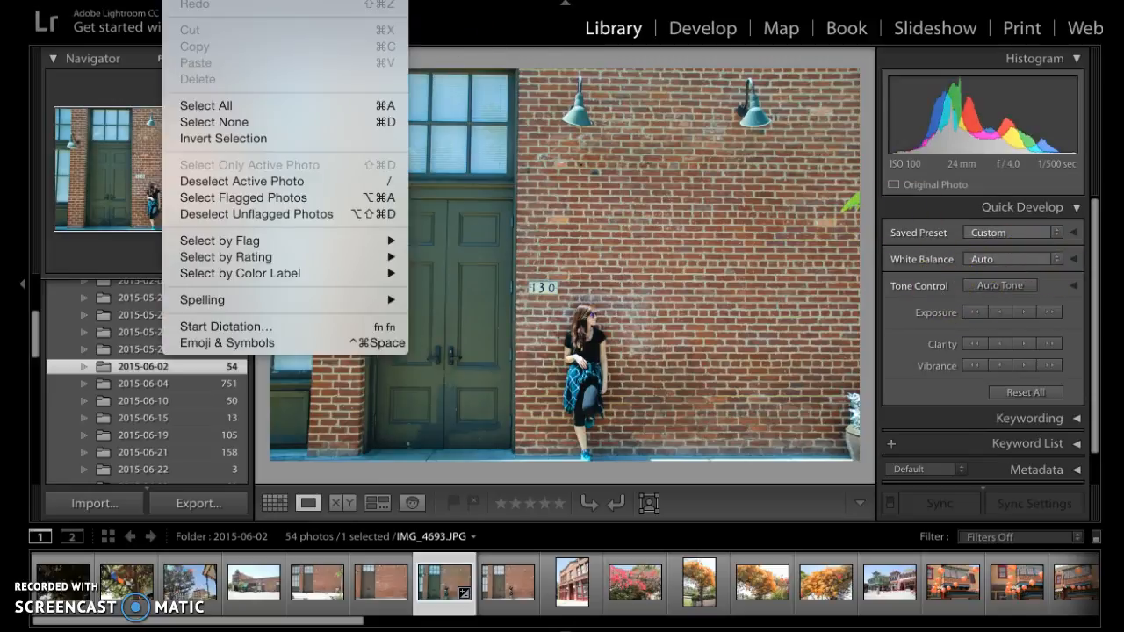
key("super+z")
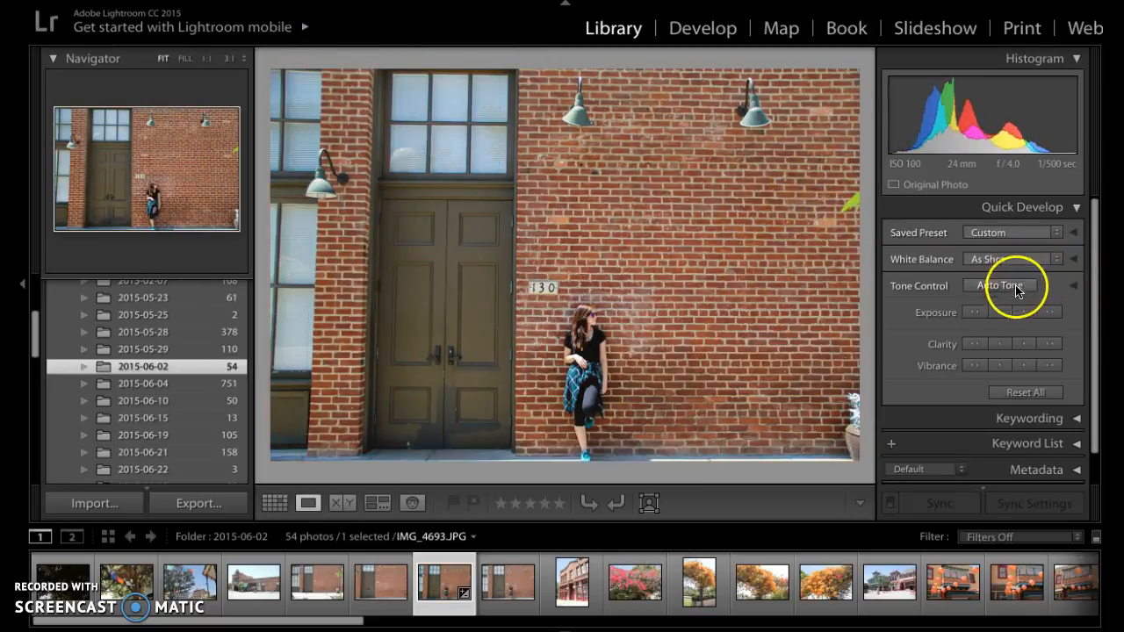
Step: Try applying Auto Tone to the photo and undo it
left_click(991, 289)
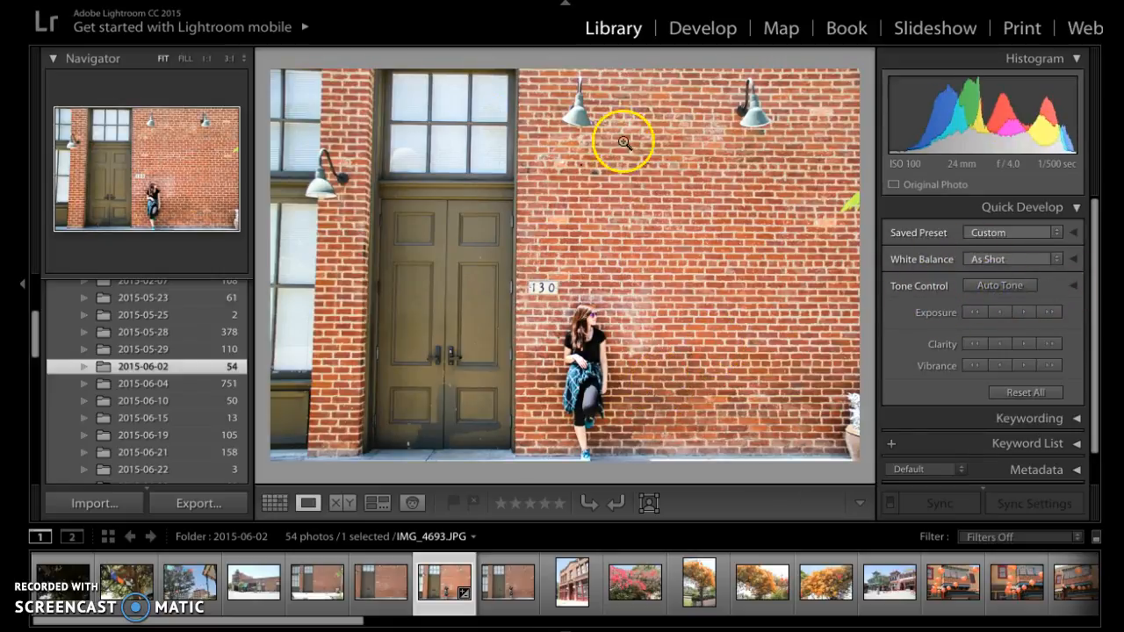
left_click(178, 0)
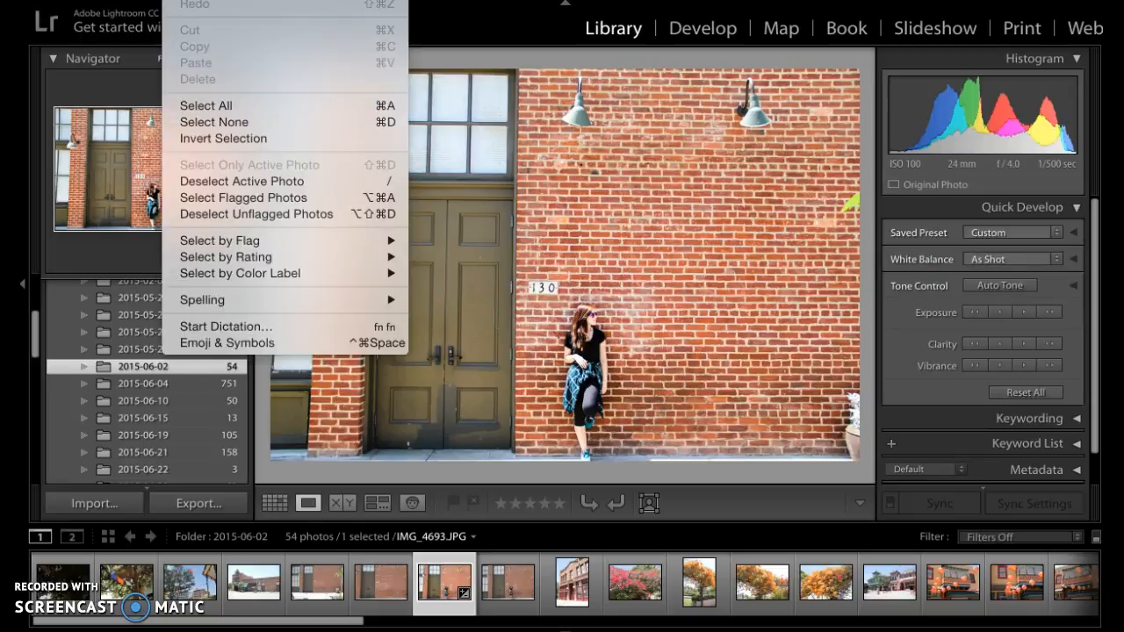
left_click(200, 0)
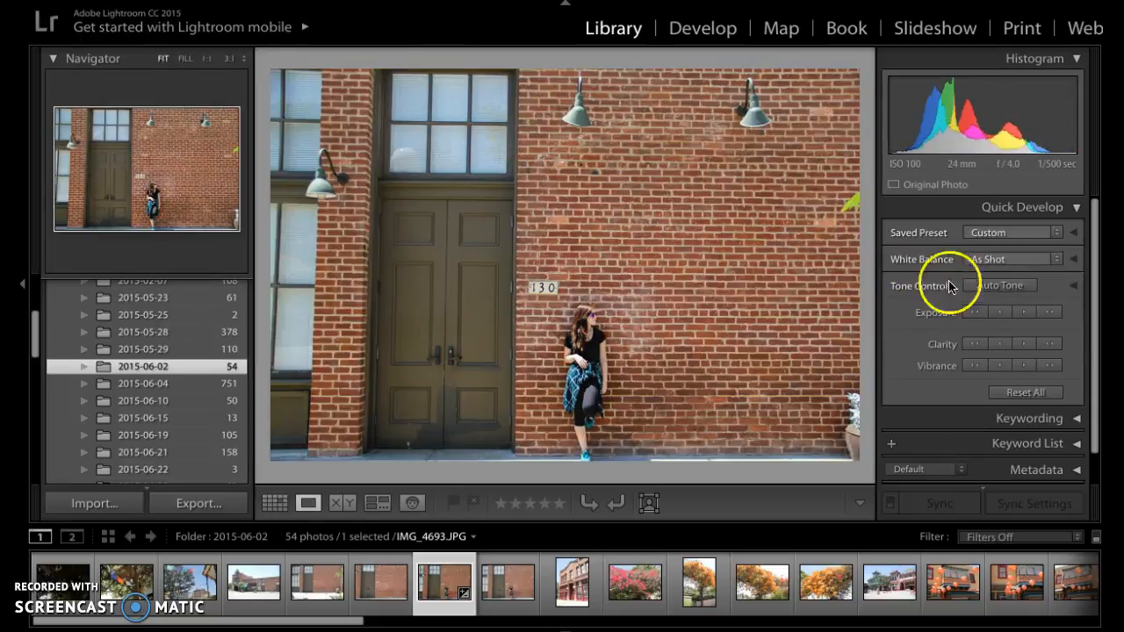
Step: Raise the photo's exposure in two large steps and its vibrance in one large step
left_click(1045, 314)
left_click(1050, 313)
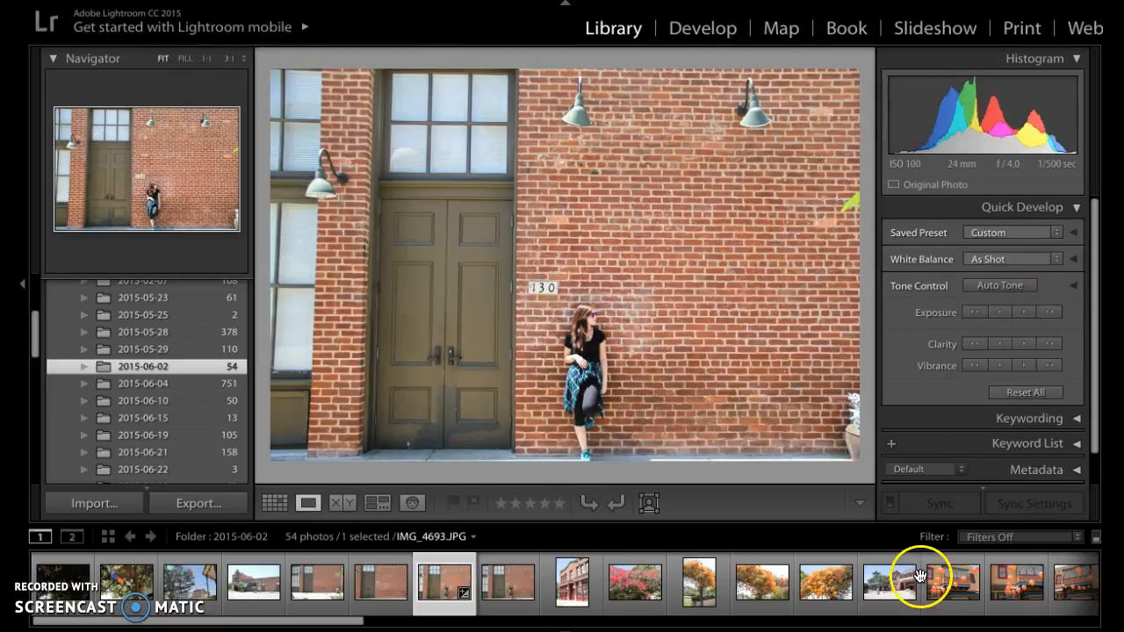
left_click(1049, 367)
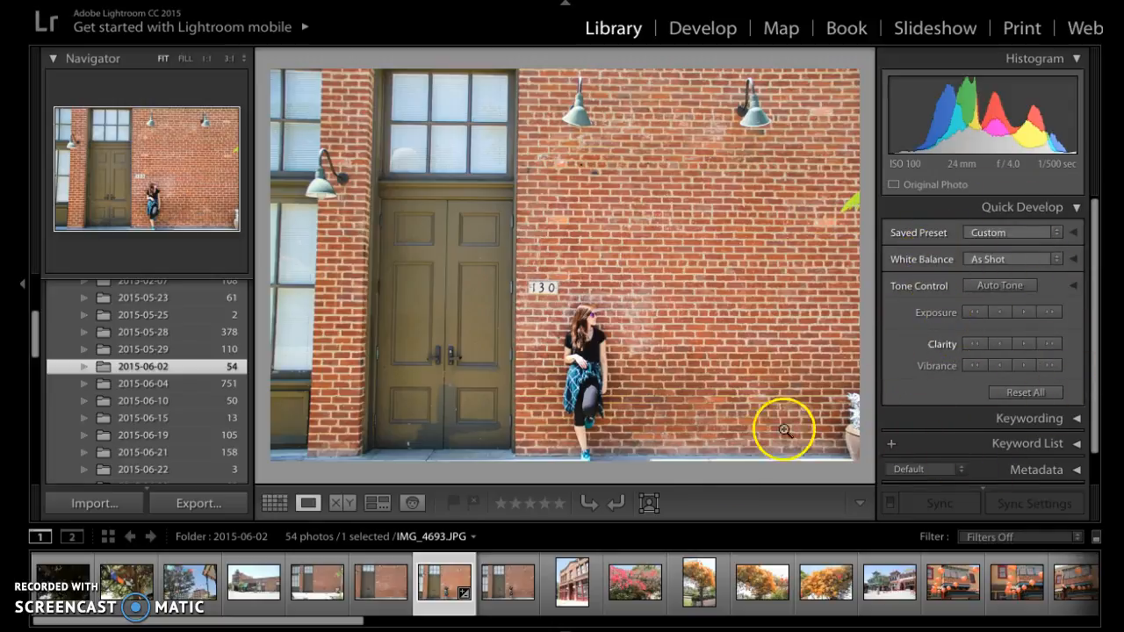
Step: Scroll the folder list and open the 2015-06-30 and 2015-11-22 folders
left_click(152, 454)
scroll(152, 453, "down", 2)
left_click(152, 453)
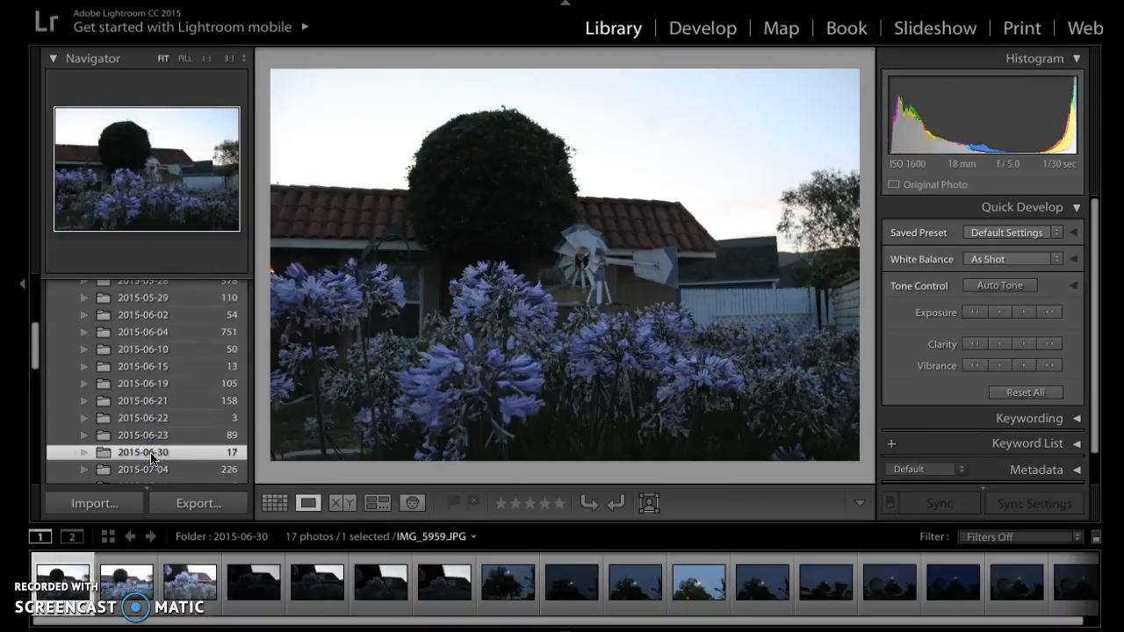
scroll(152, 457, "down", 4)
left_click(146, 432)
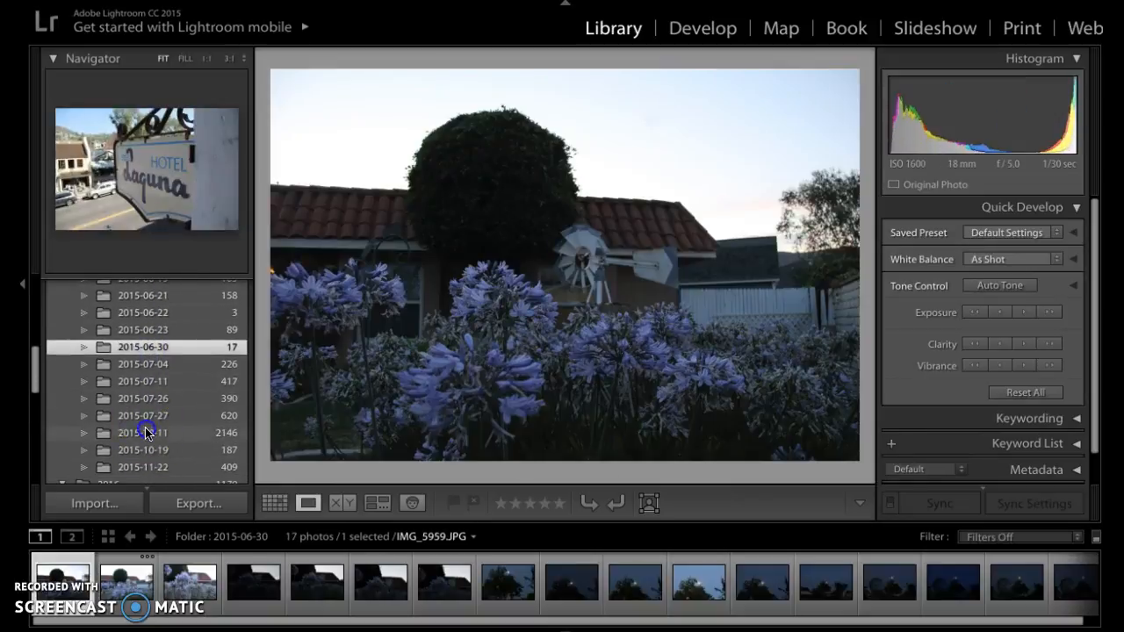
scroll(146, 432, "down", 2)
left_click(146, 431)
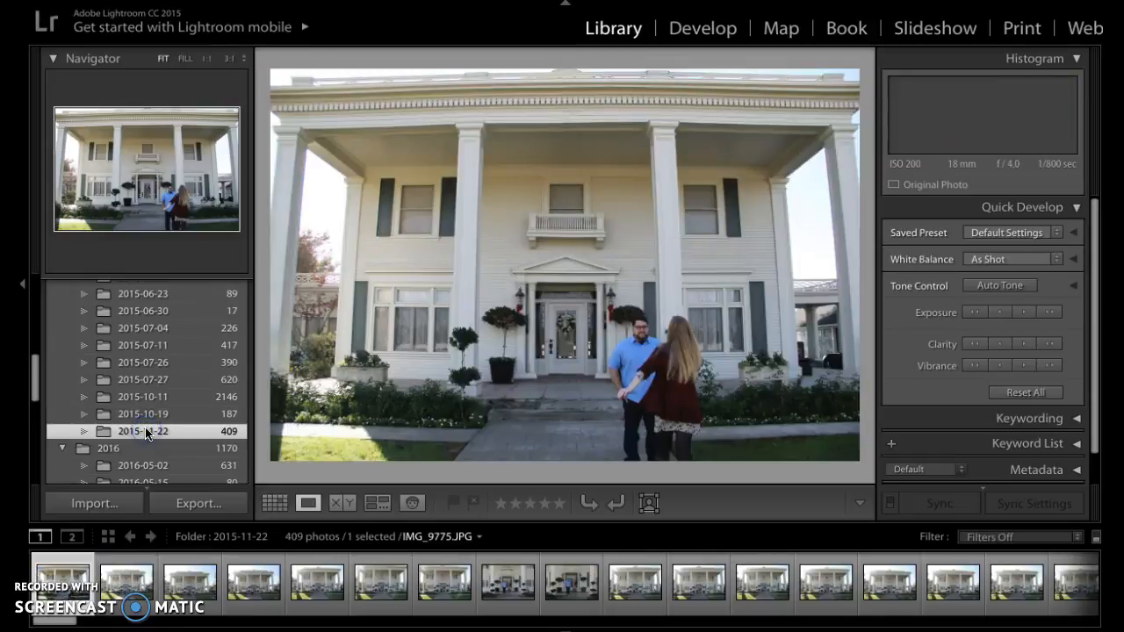
Step: Open the 2015-10-19 folder and view several of its couple photos from the filmstrip
left_click(146, 414)
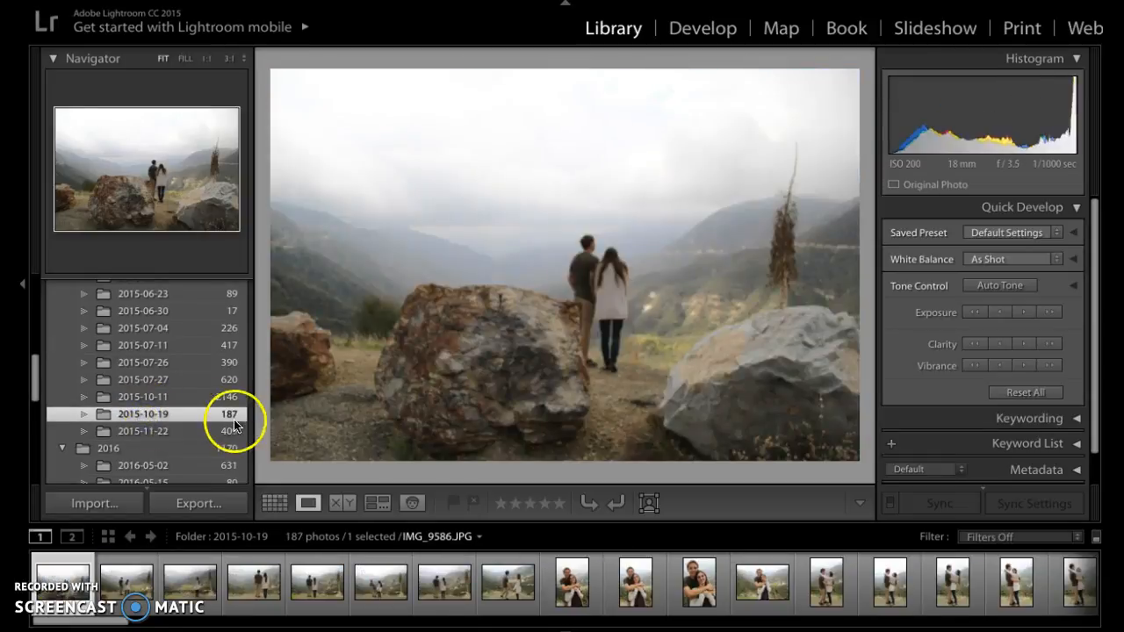
left_click(572, 587)
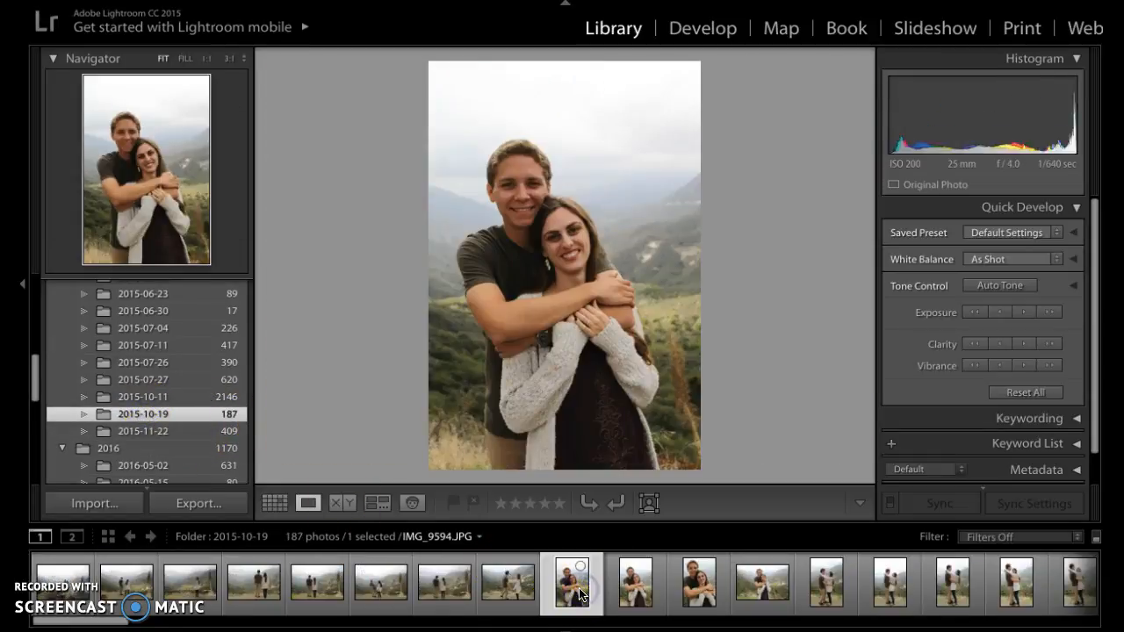
left_click(696, 586)
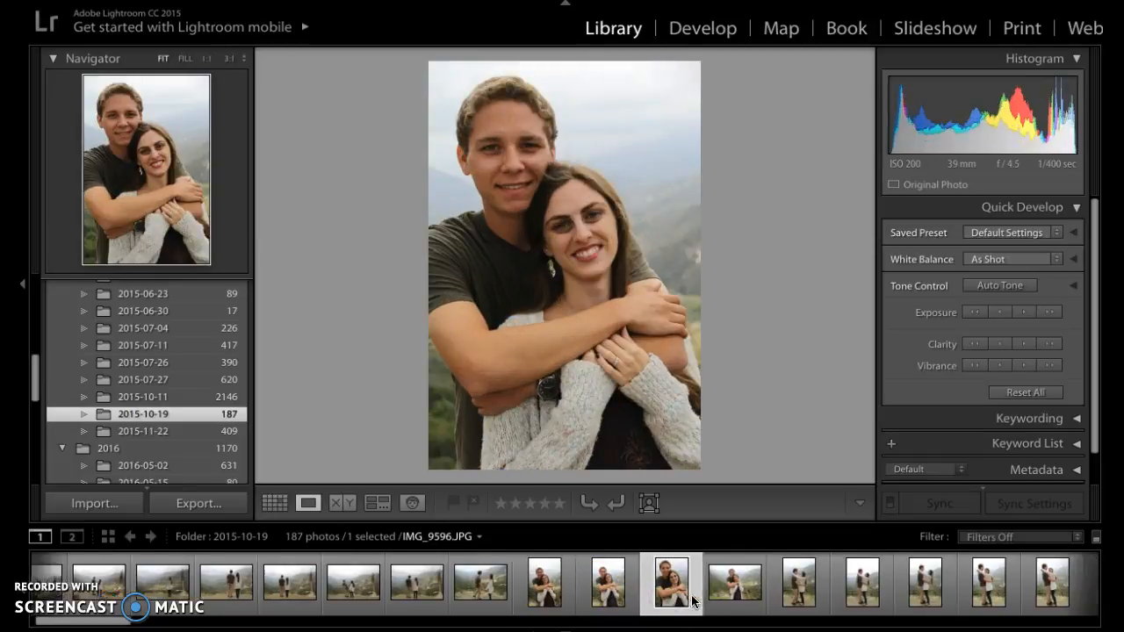
left_click(693, 587)
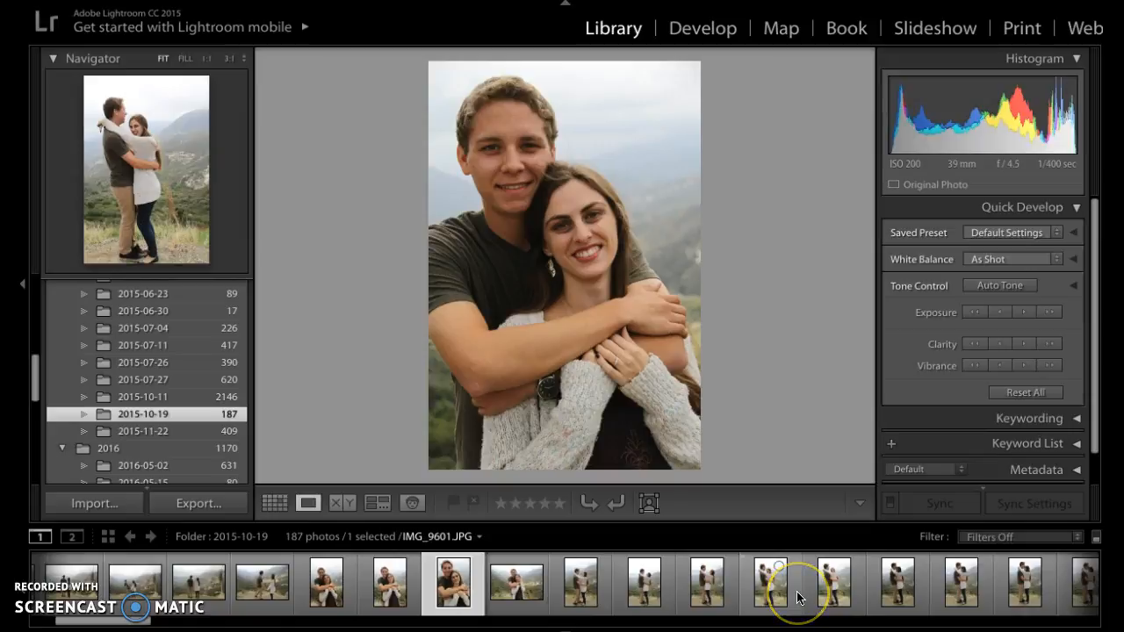
left_click(757, 584)
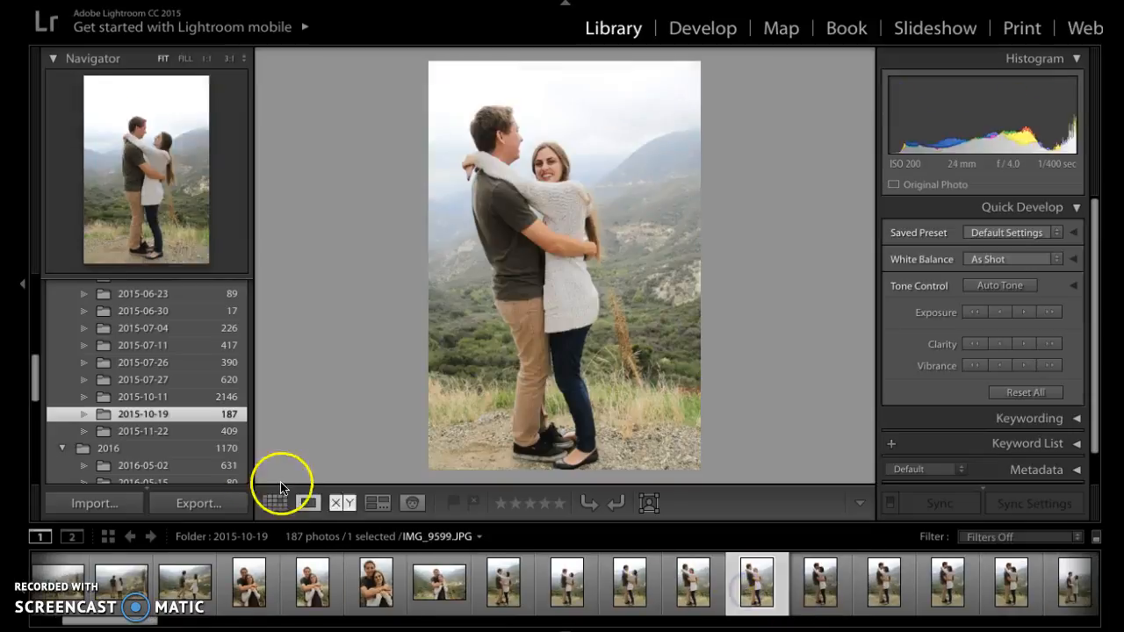
Step: Switch to the 2015-11-22 folder and view a couple of its house photos from the filmstrip
left_click(160, 431)
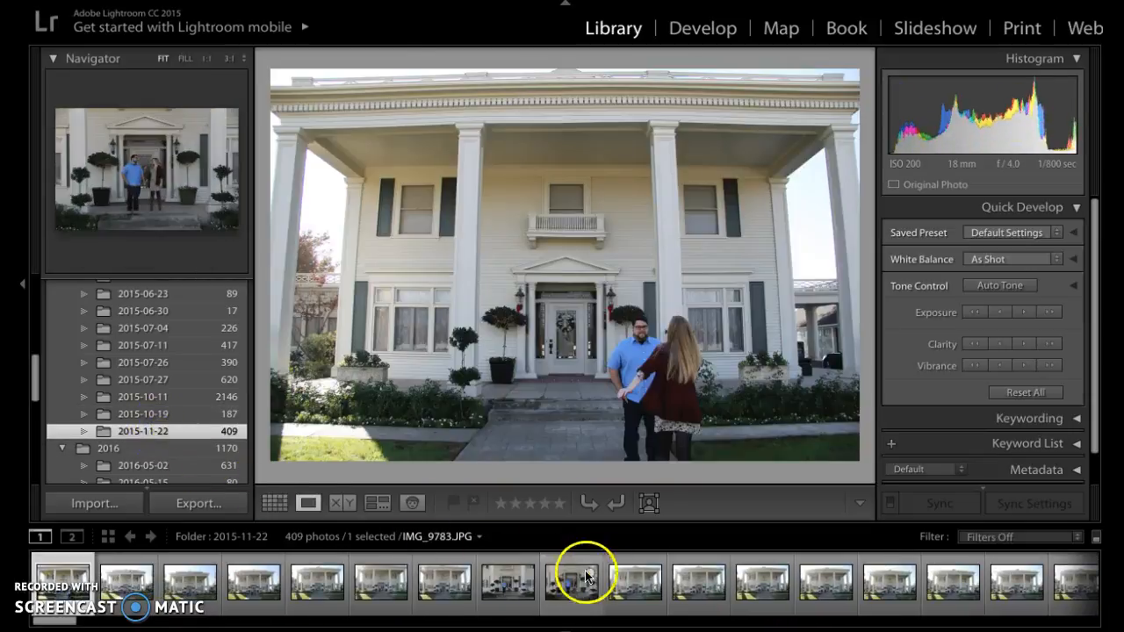
left_click(572, 584)
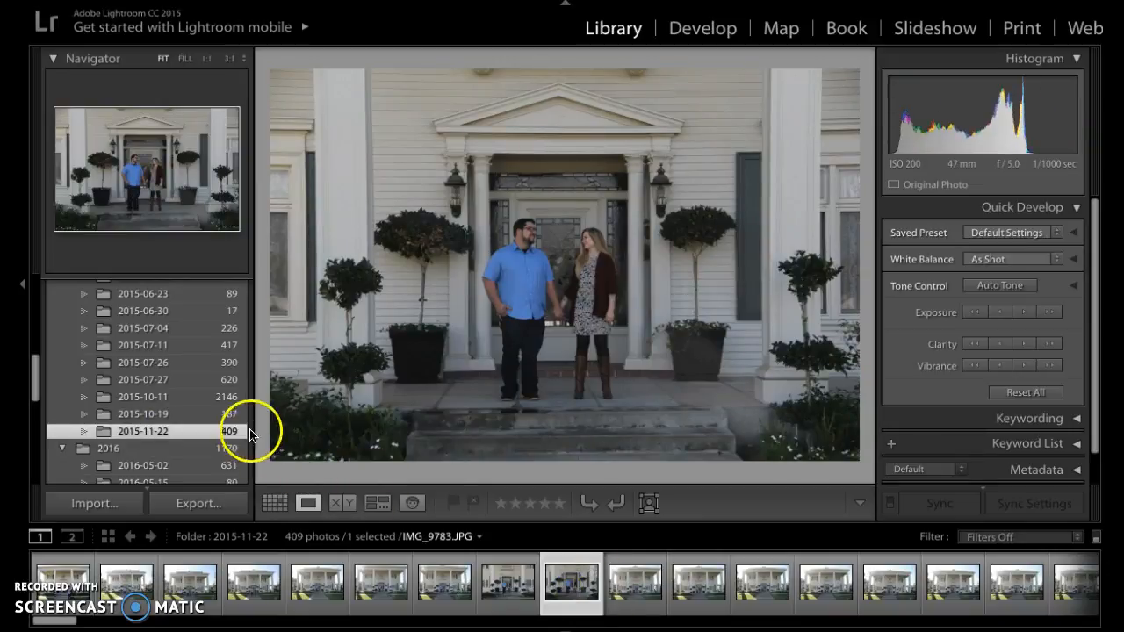
left_click(634, 584)
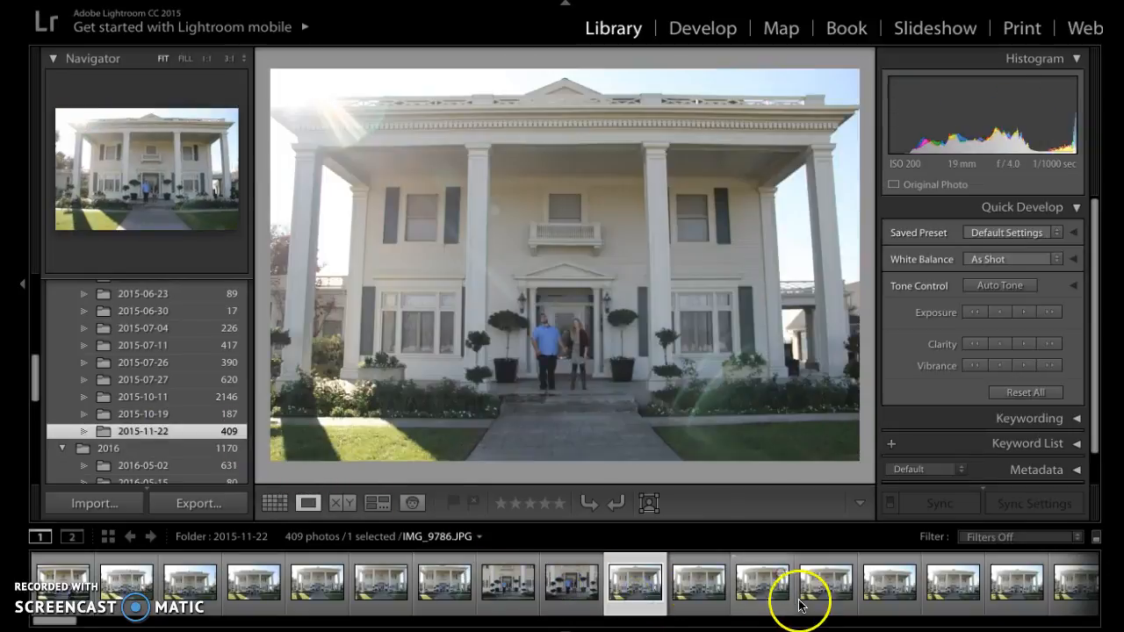
Step: Scroll the filmstrip and view several couple photos, ending on the fountain photo IMG_9813
scroll(825, 594, "down", 8)
left_click(637, 584)
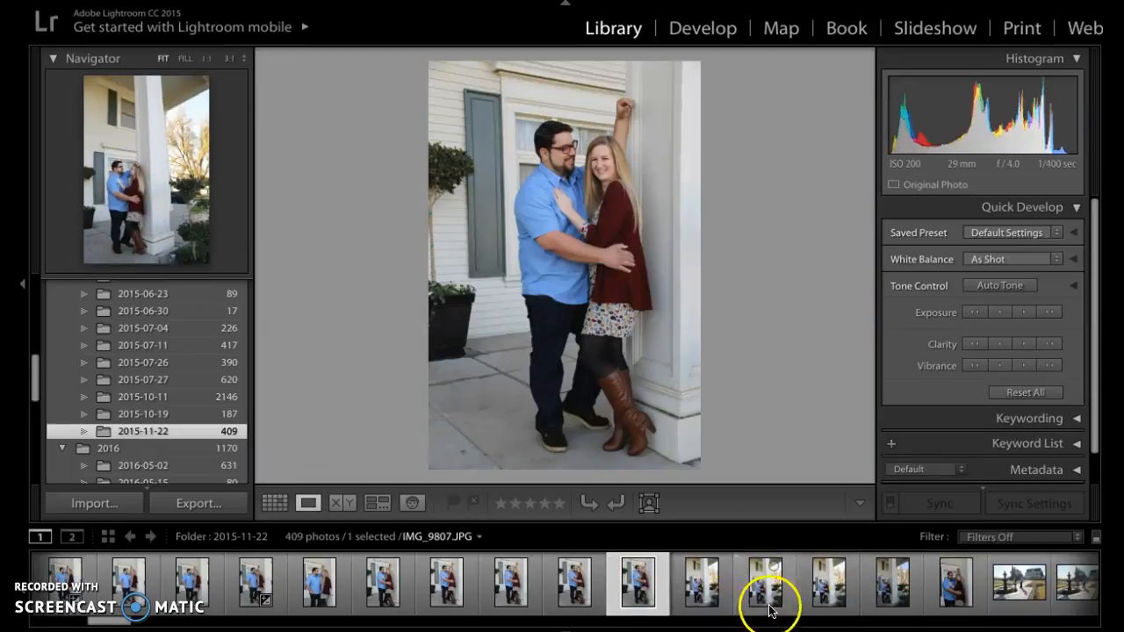
scroll(755, 612, "down", 5)
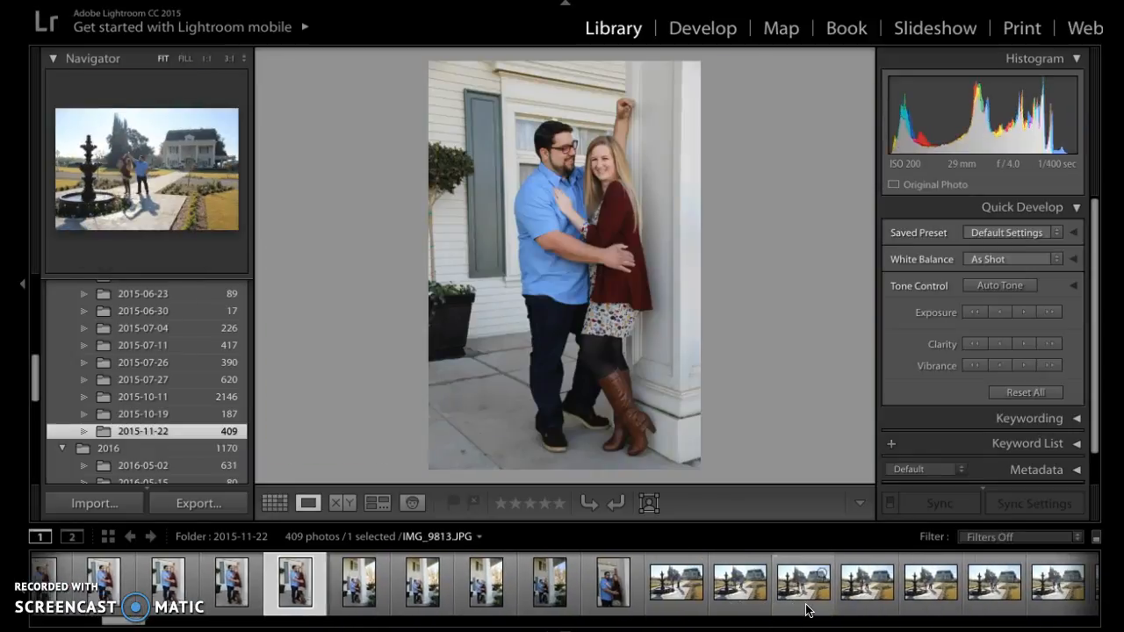
scroll(755, 601, "down", 1)
left_click(722, 590)
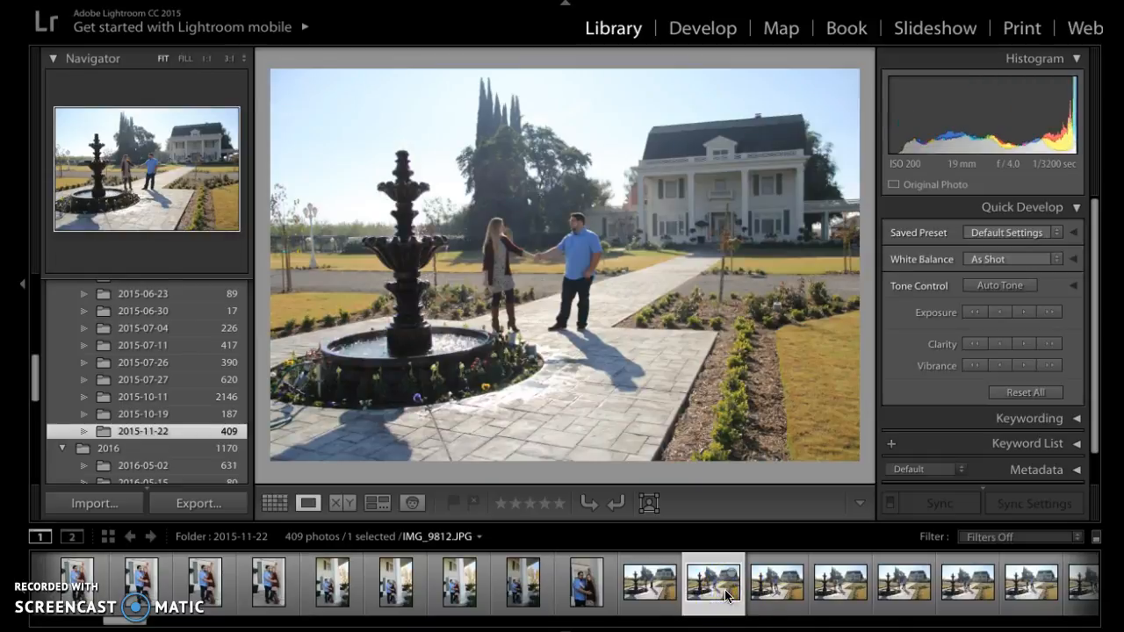
left_click(763, 597)
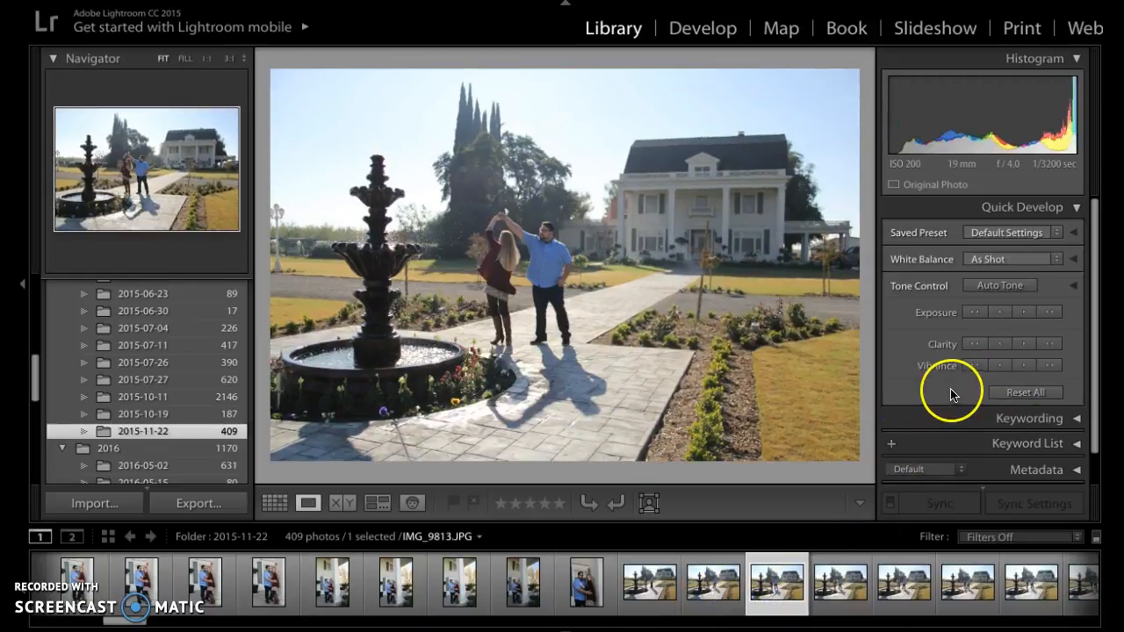
Step: Edit the photo with Quick Develop: nudge exposure in small steps, raise clarity one large step and vibrance two large steps
left_click(1000, 312)
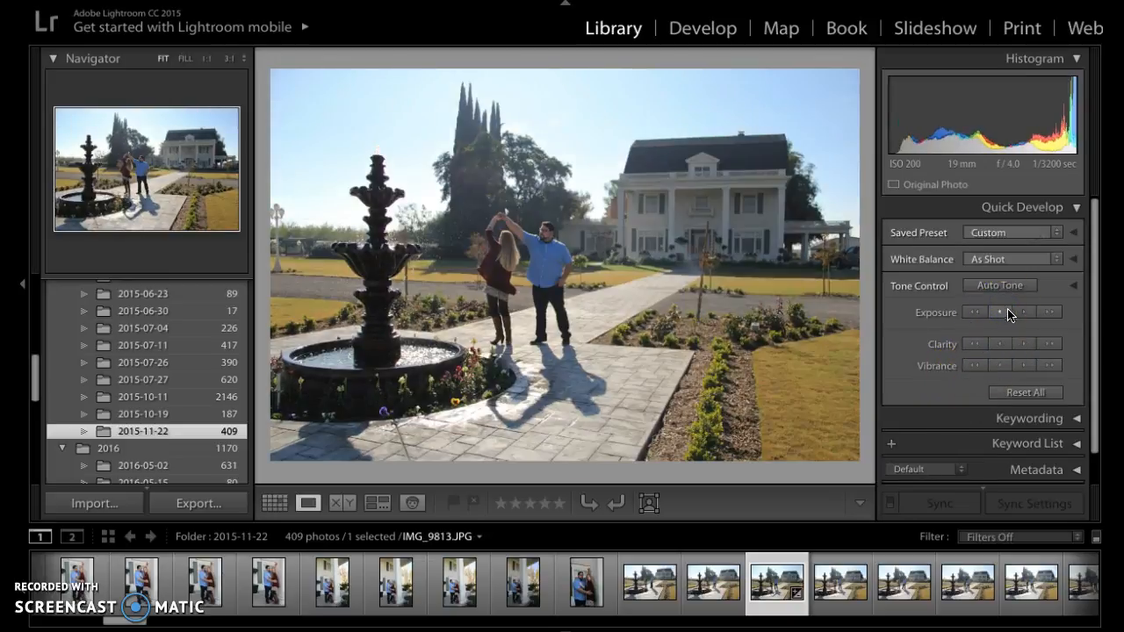
left_click(1034, 342)
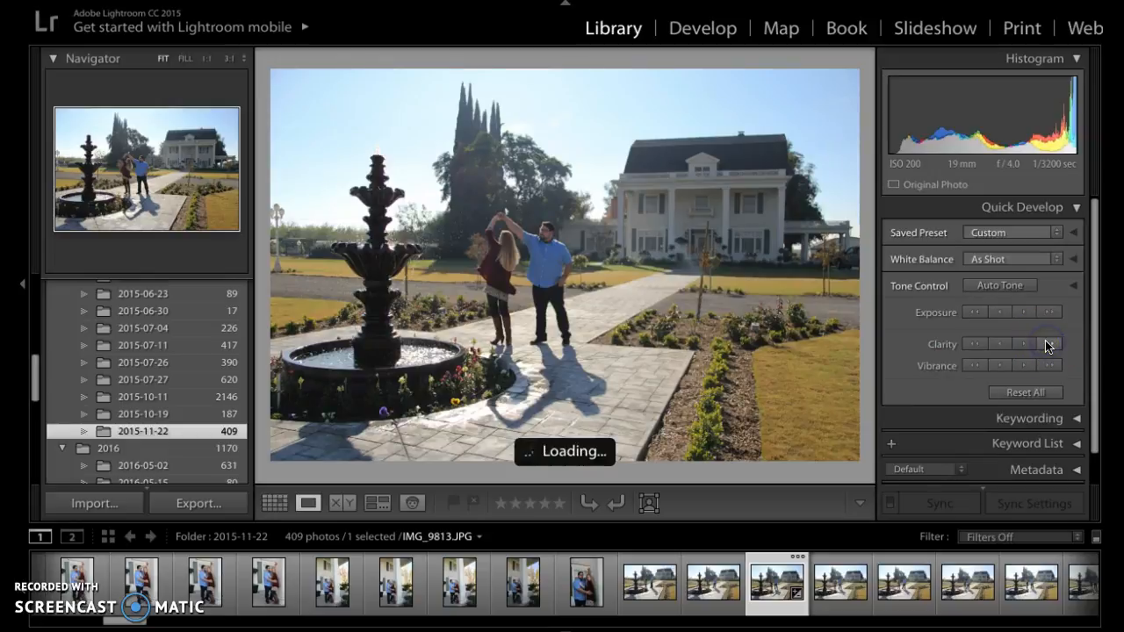
left_click(1047, 365)
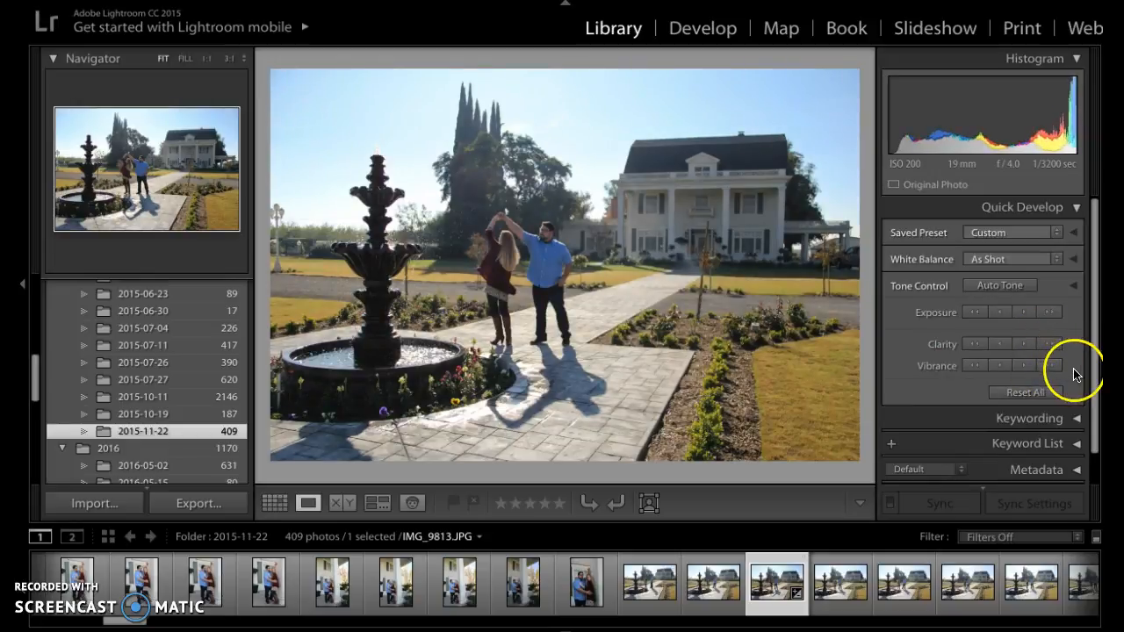
left_click(1050, 365)
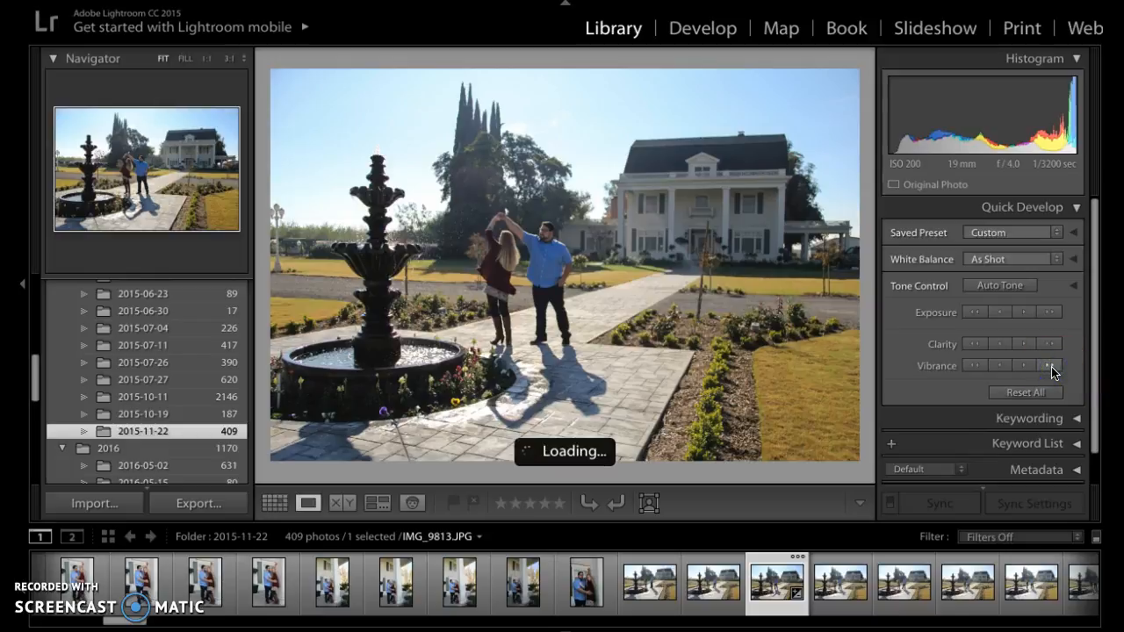
left_click(1023, 313)
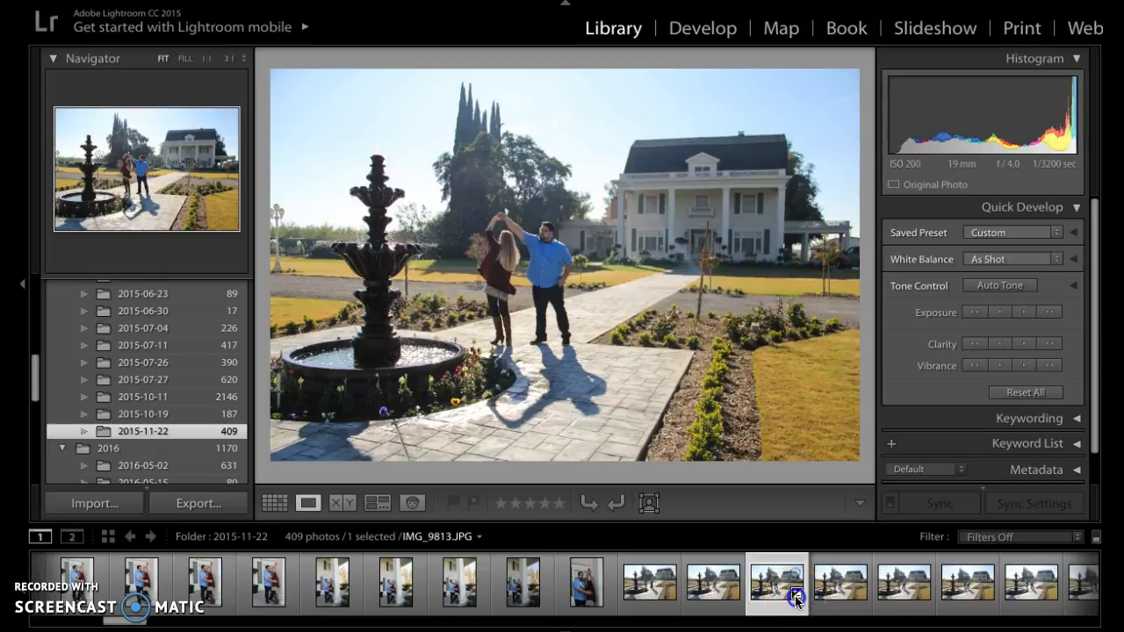
Step: Open the edited photo in the Develop module from its thumbnail's edit badge and close the tips dialog
left_click(796, 595)
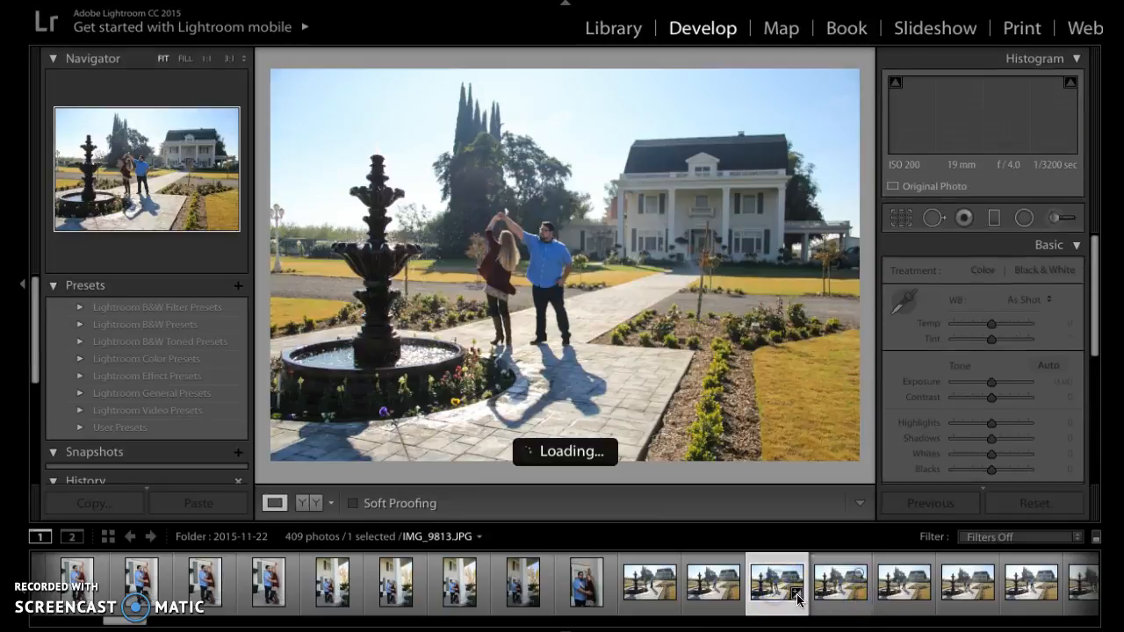
left_click(831, 601)
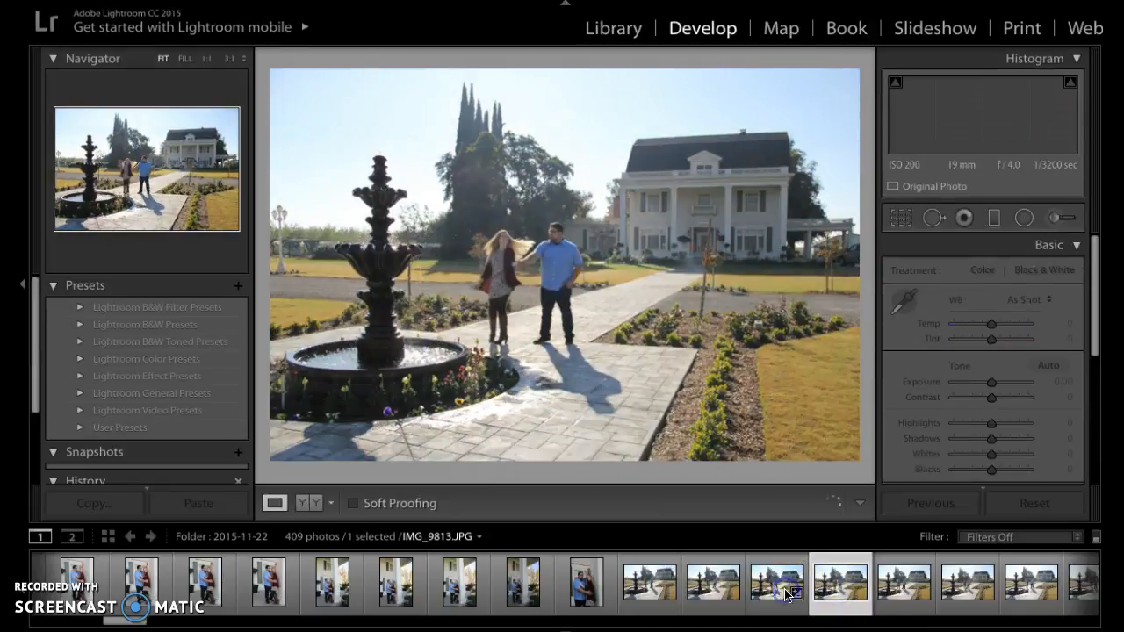
left_click(795, 597)
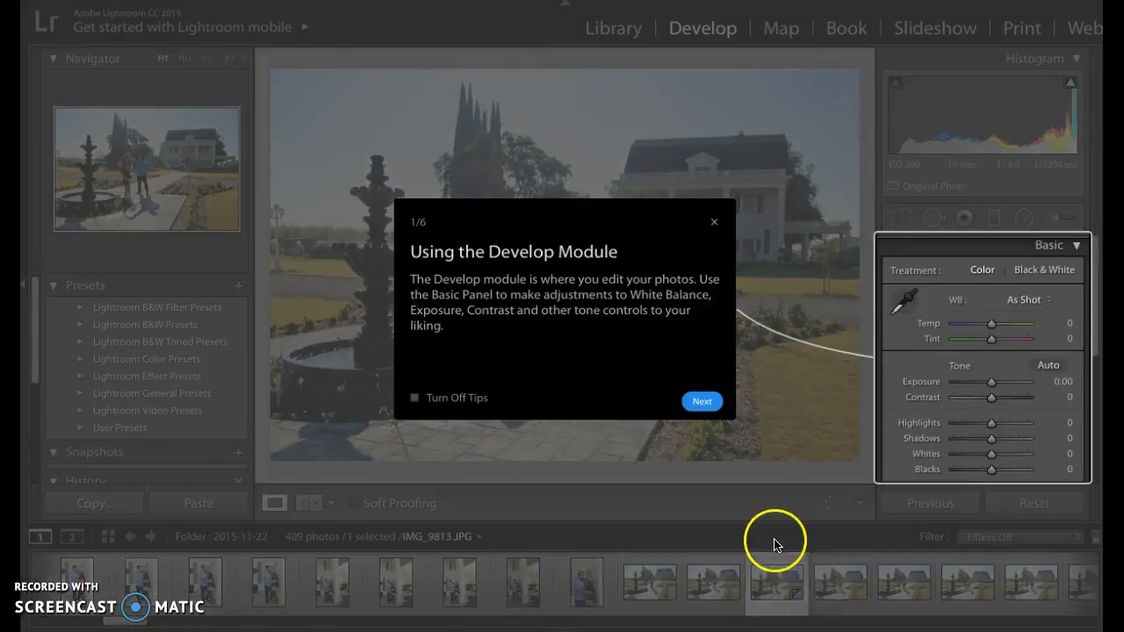
left_click(715, 225)
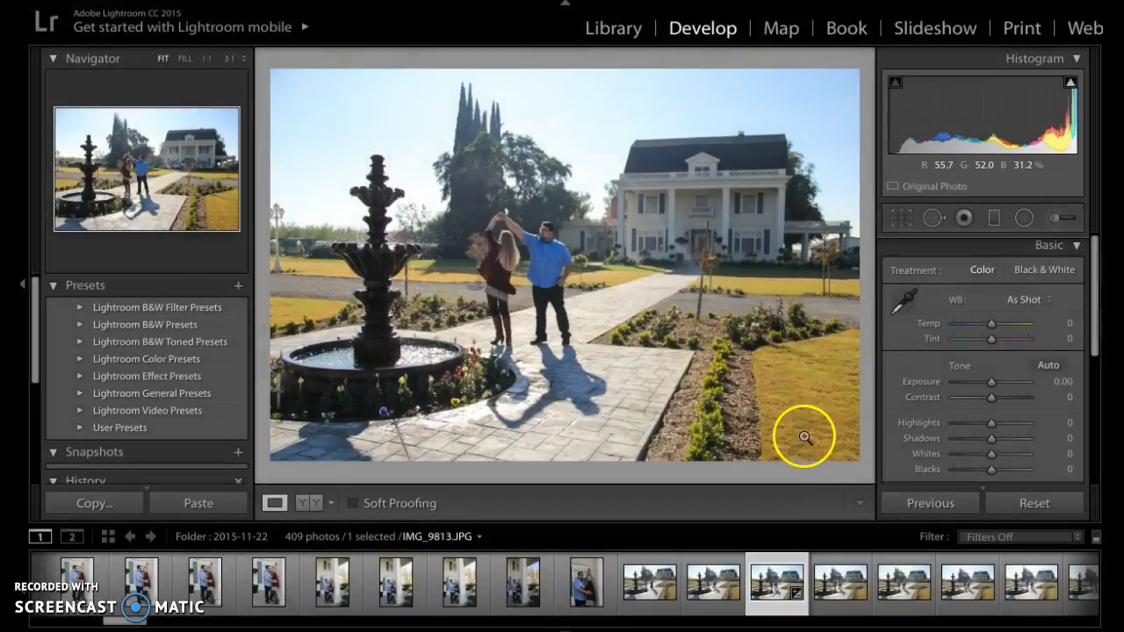